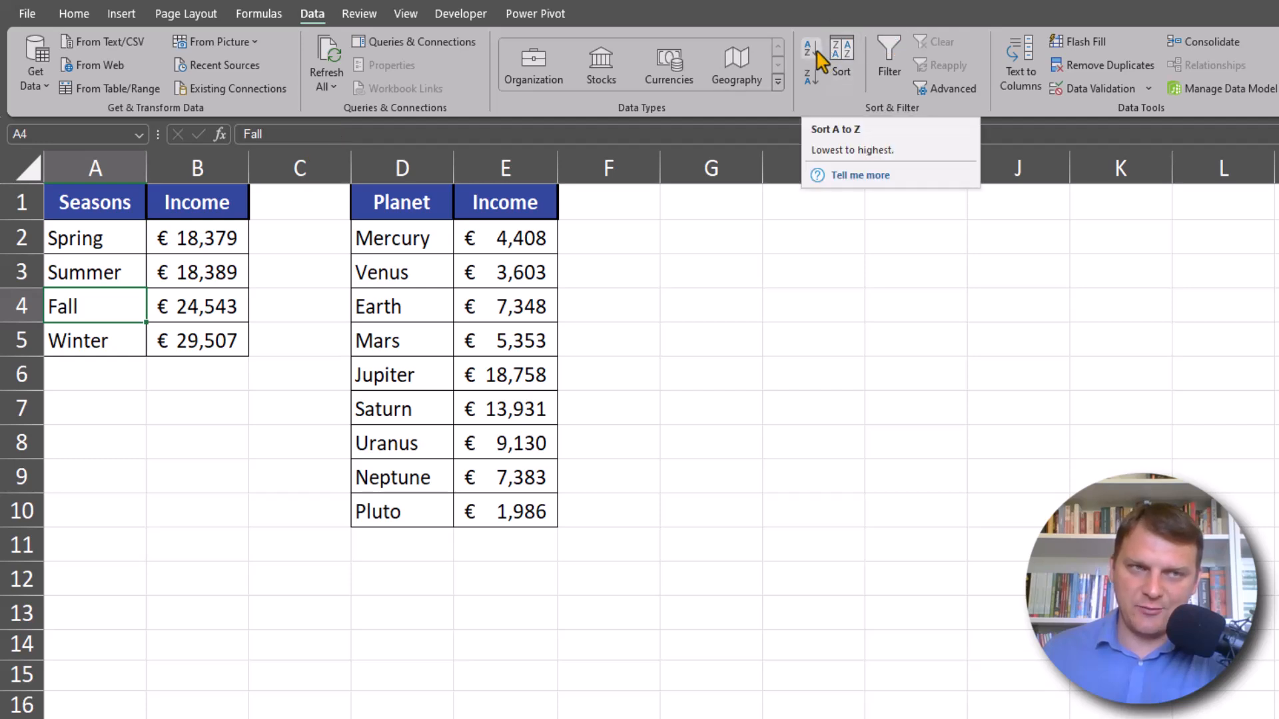
Try sorting the Seasons table alphabetically from A to Z by season name, and undo that sort.
left_click(110, 268)
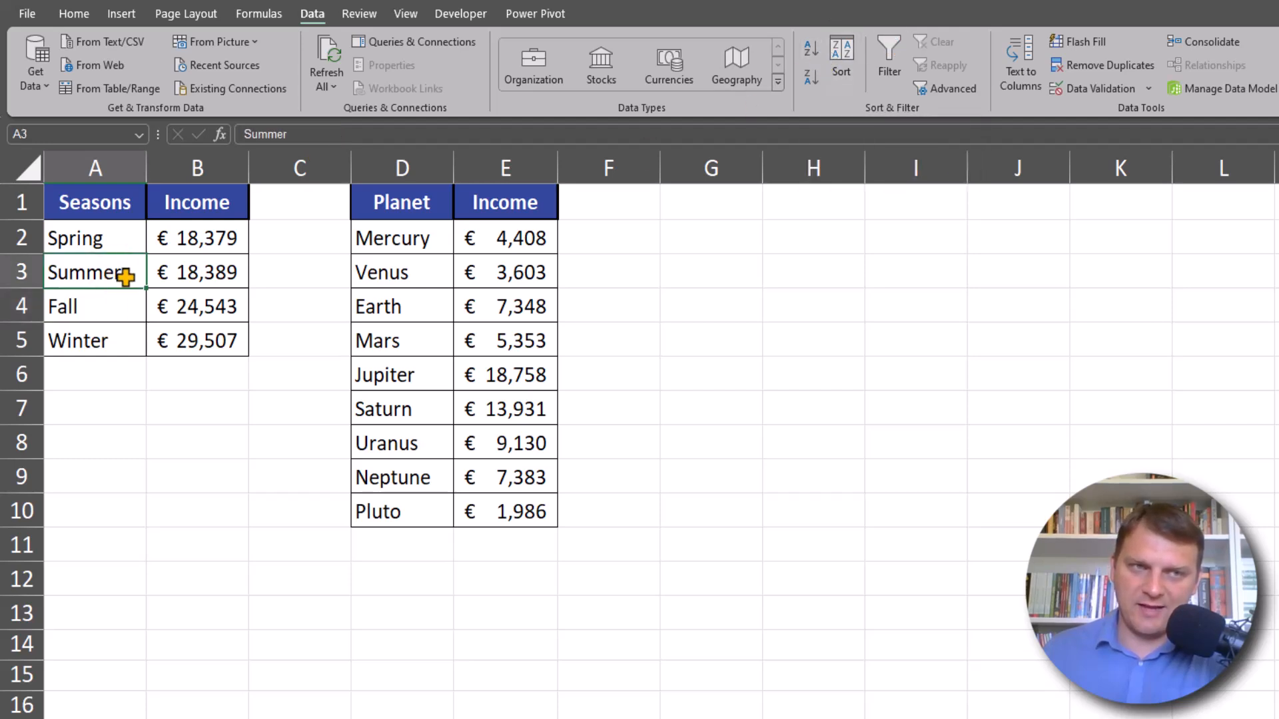
left_click(818, 63)
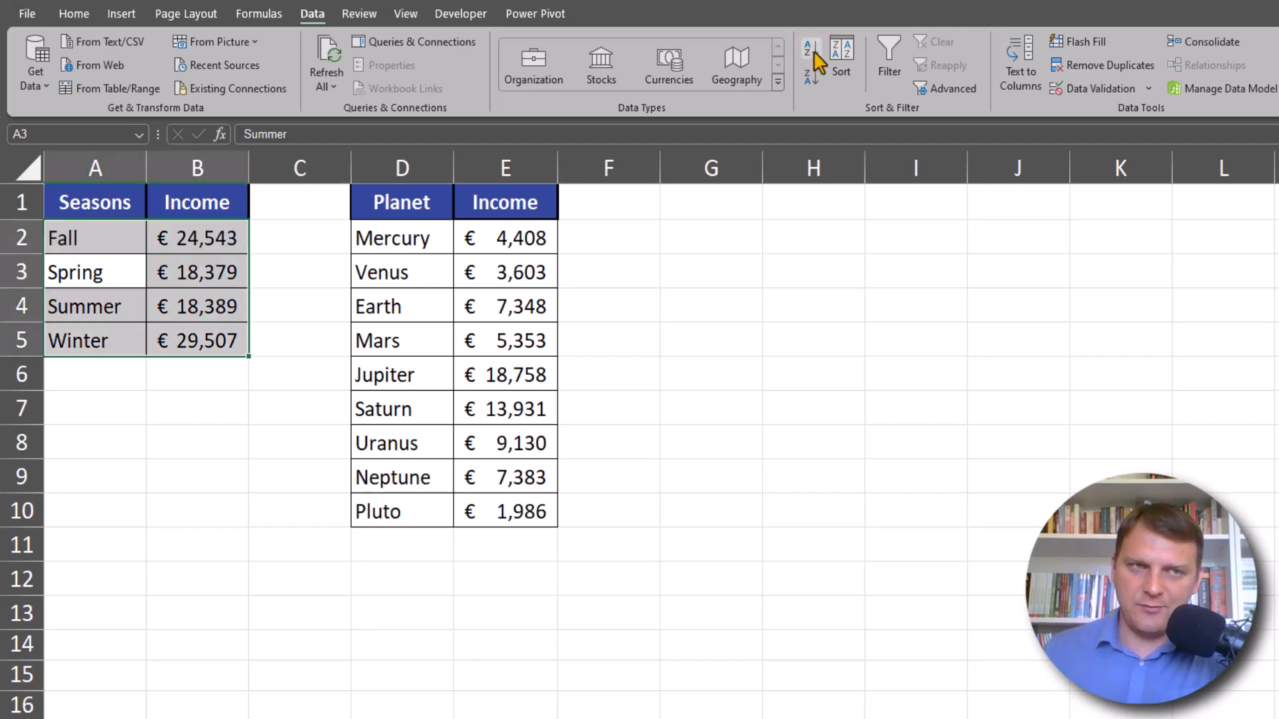
left_click(110, 239)
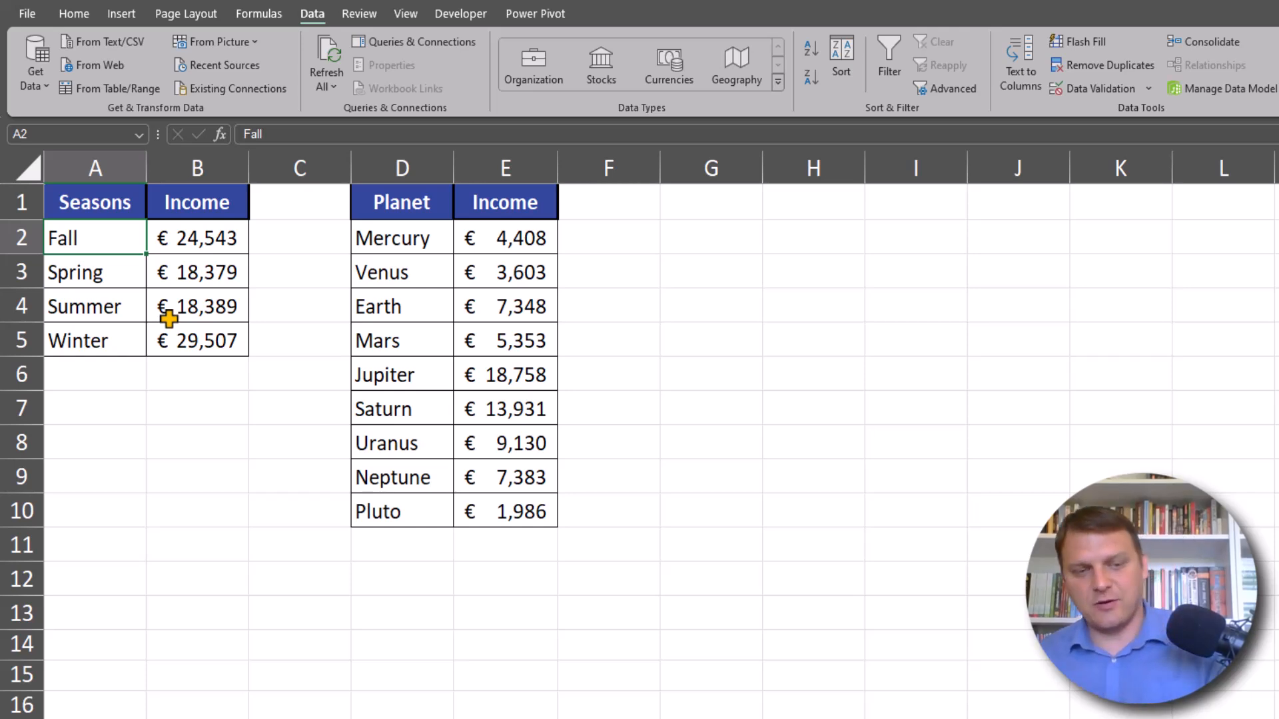
key("ctrl+z")
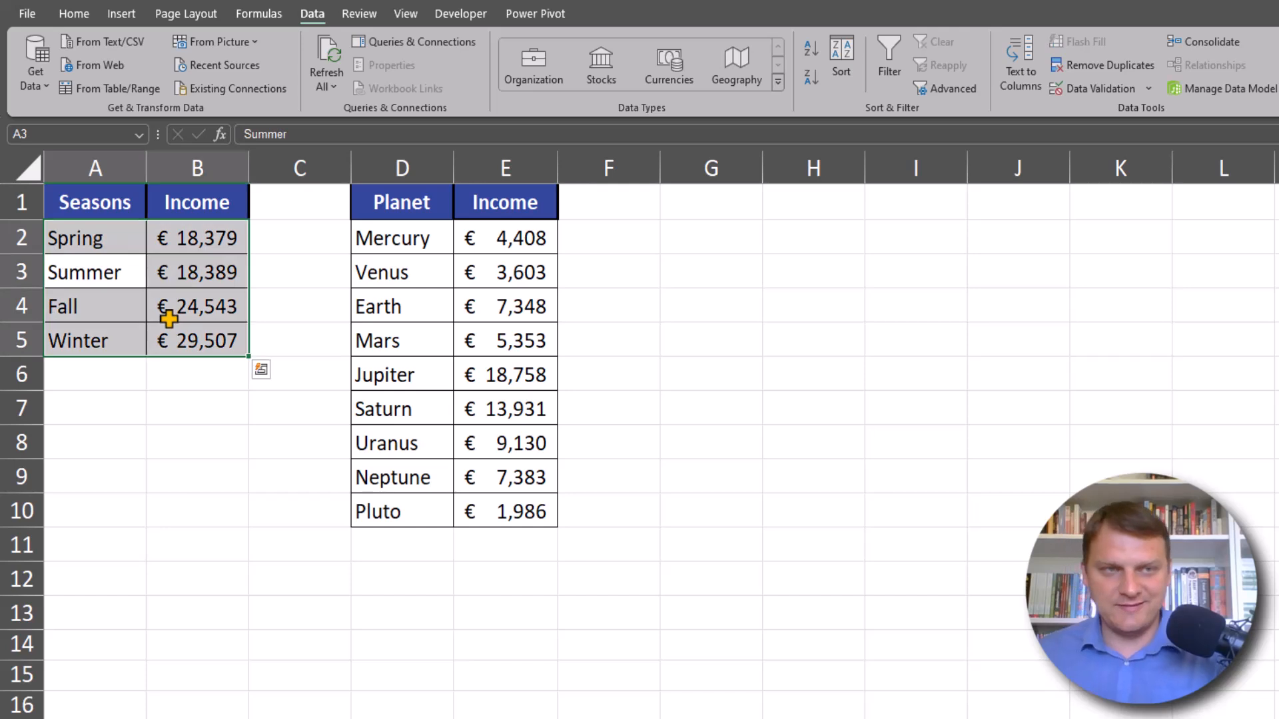
left_click(128, 271)
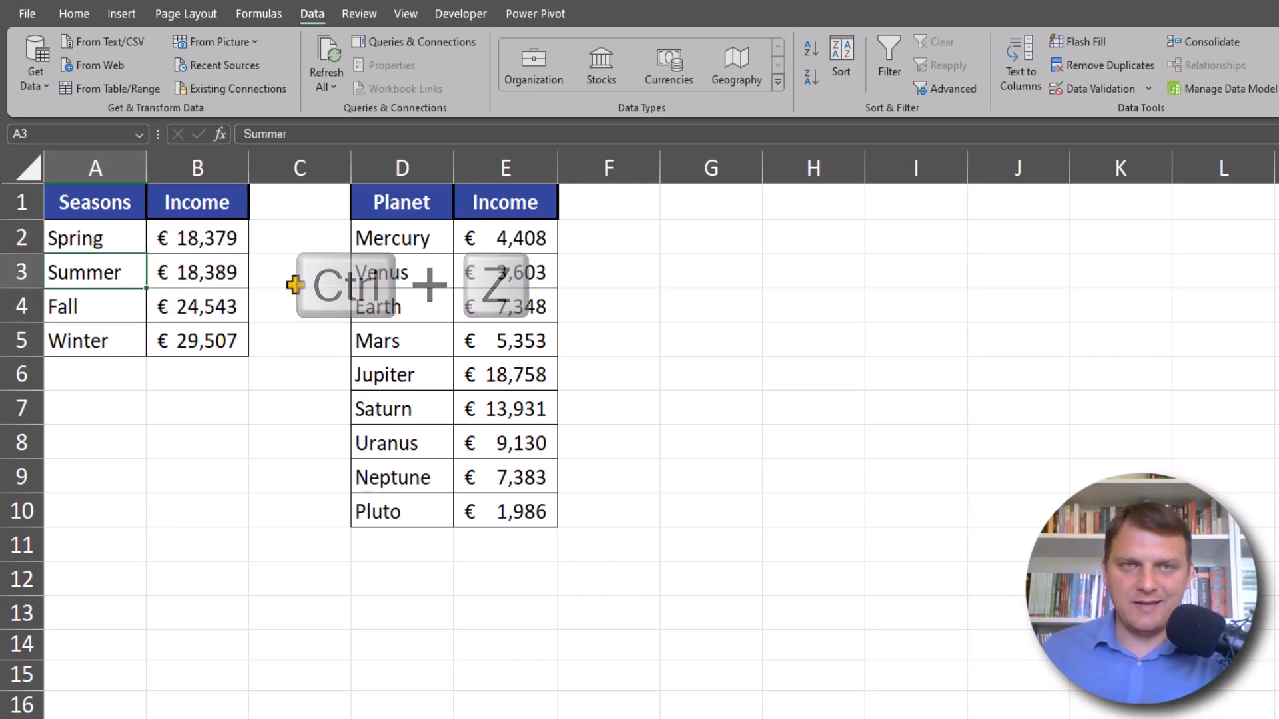
Set up a custom sort of the Seasons table by the Seasons column and choose a custom list as its order.
left_click(852, 56)
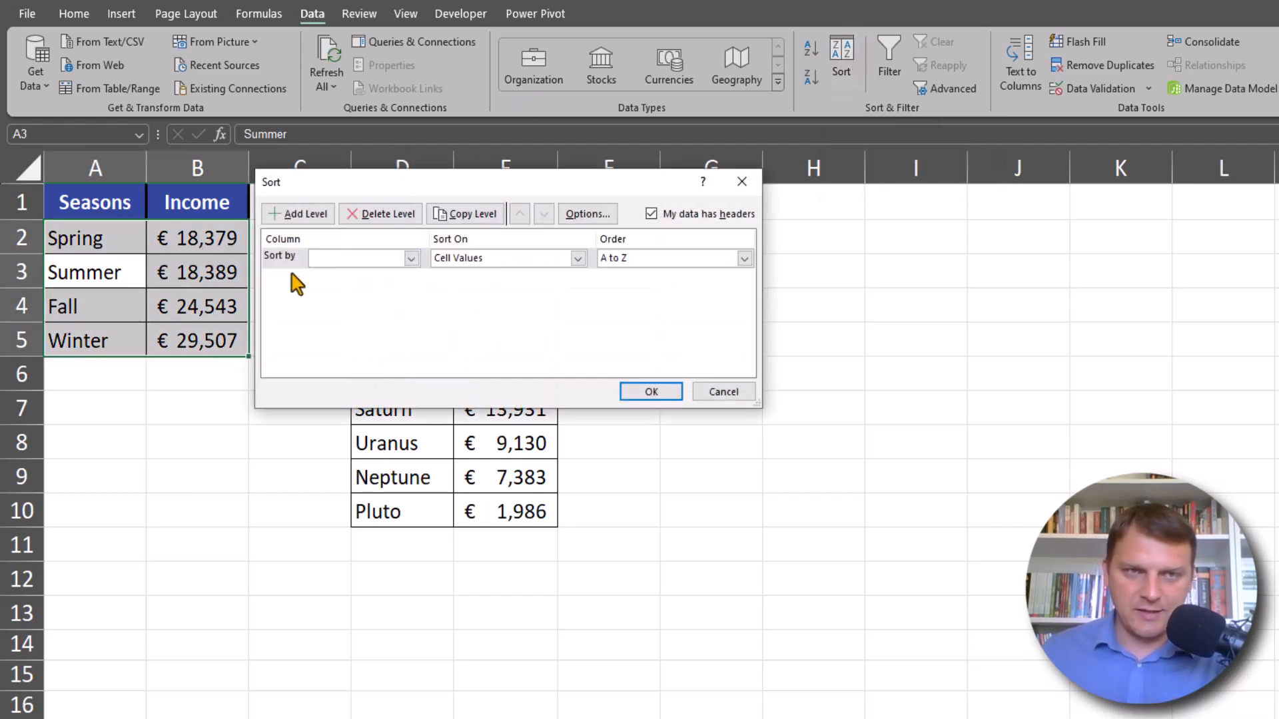
left_click(411, 258)
left_click(356, 276)
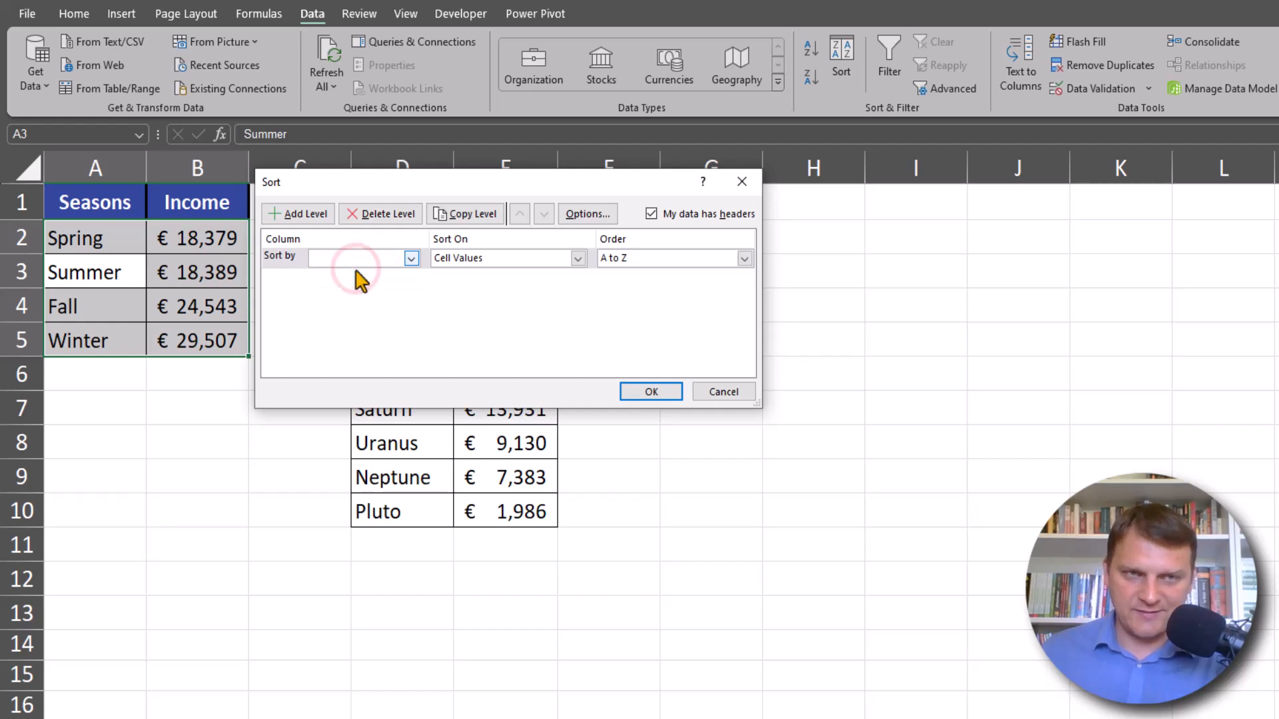
left_click(654, 257)
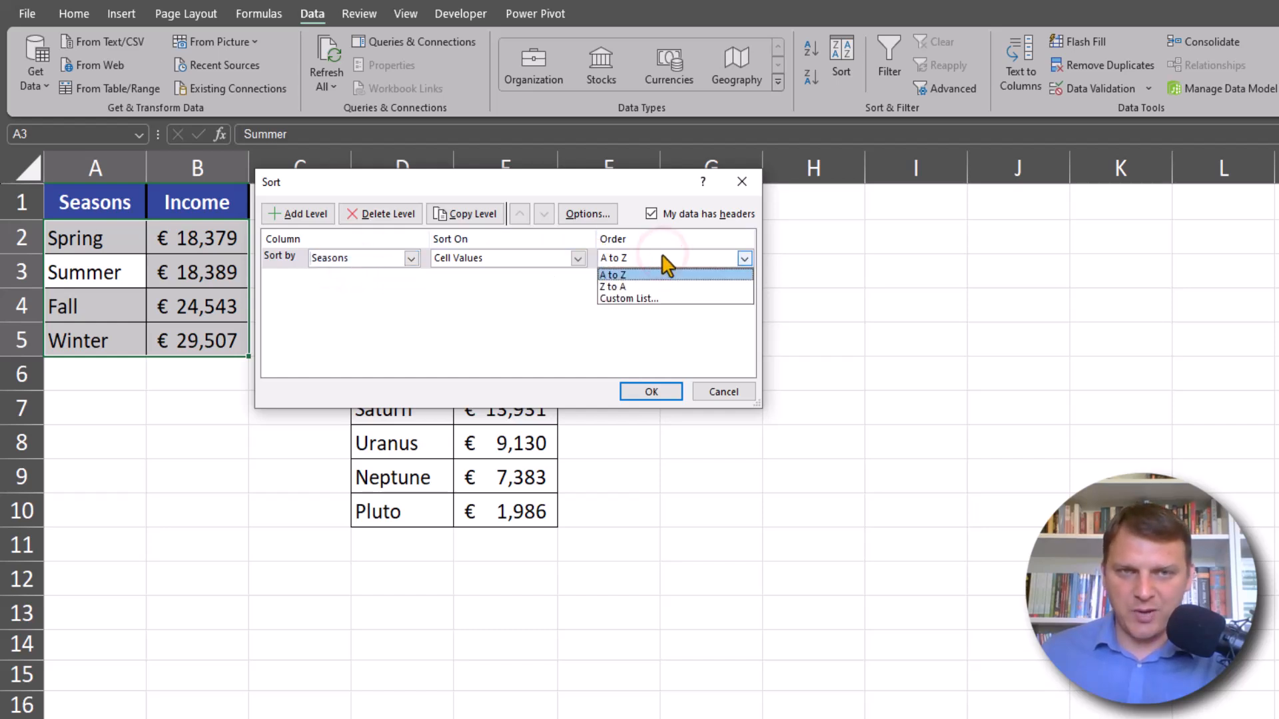
left_click(650, 299)
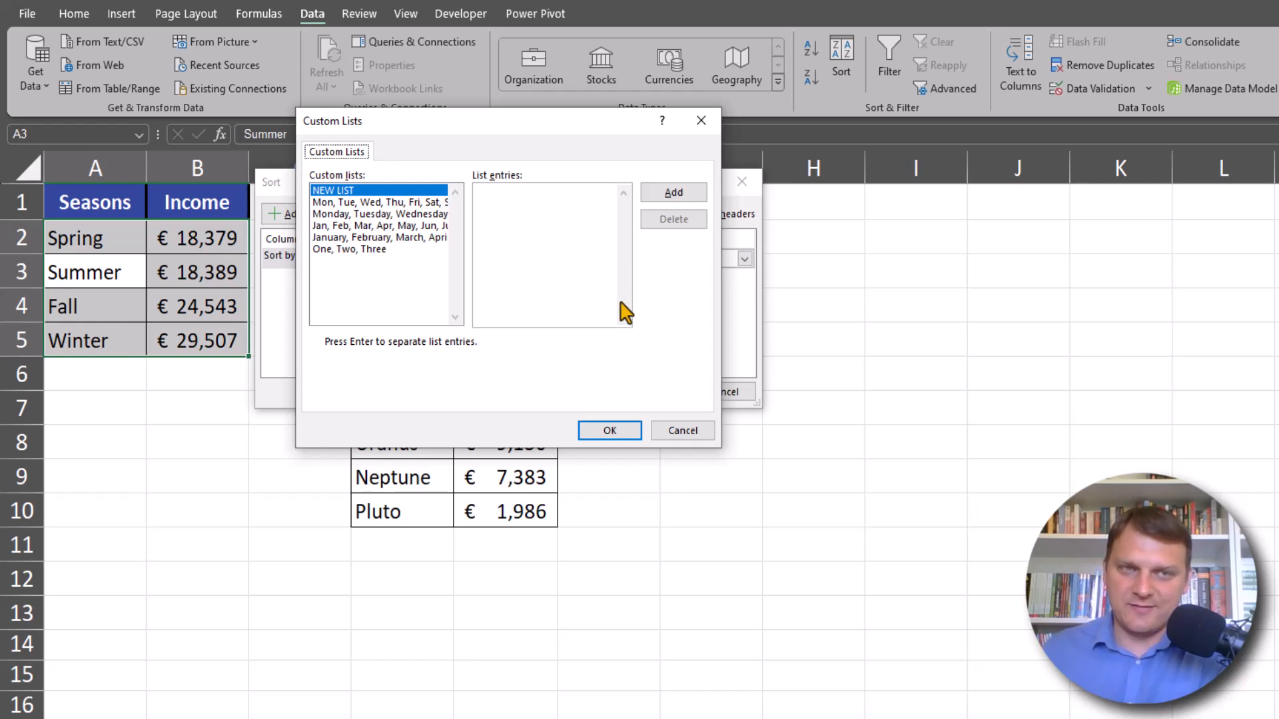
Examine the entries of the existing weekday, month and One, Two, Three custom lists and whether each can be deleted.
left_click(372, 202)
left_click(374, 213)
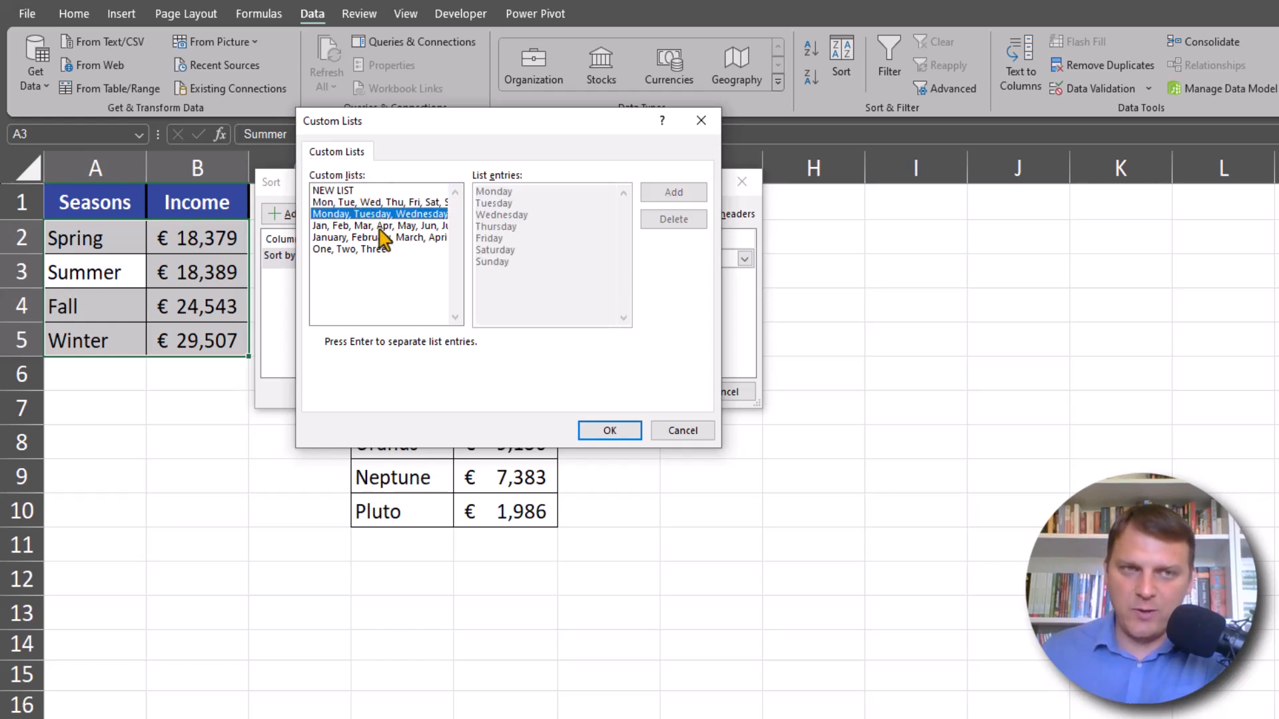
left_click(381, 227)
left_click(386, 238)
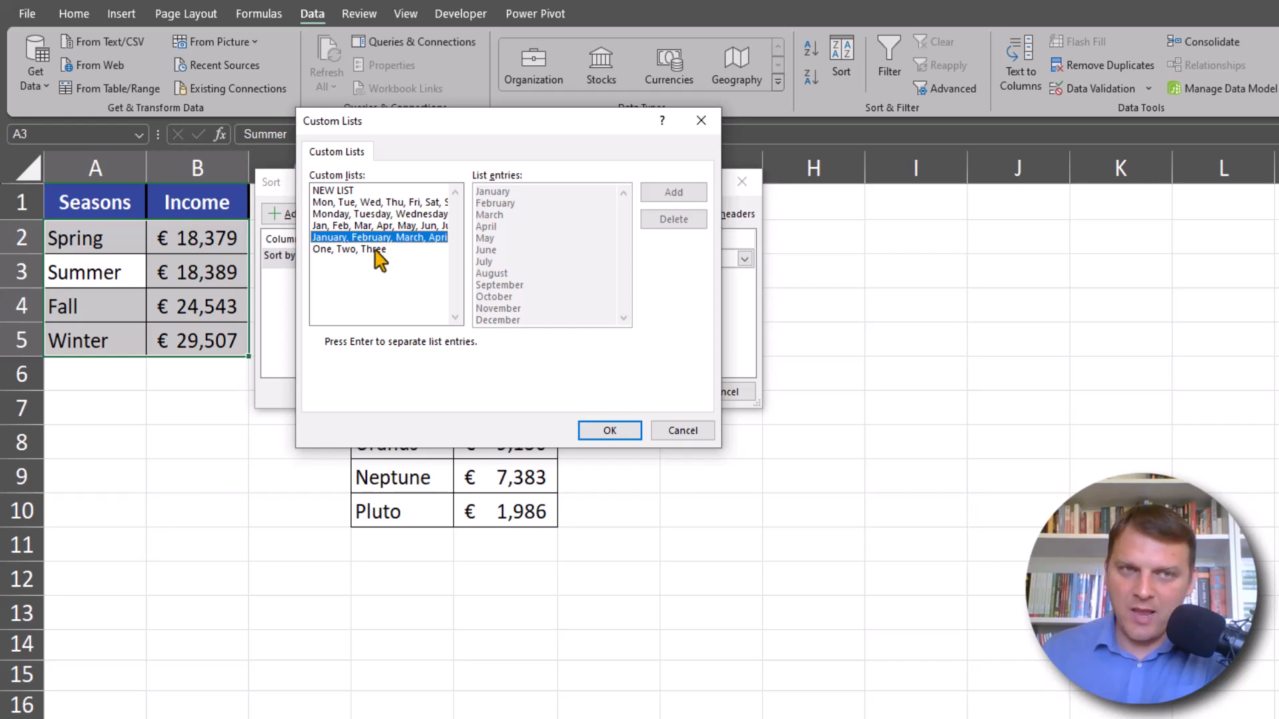
left_click(377, 250)
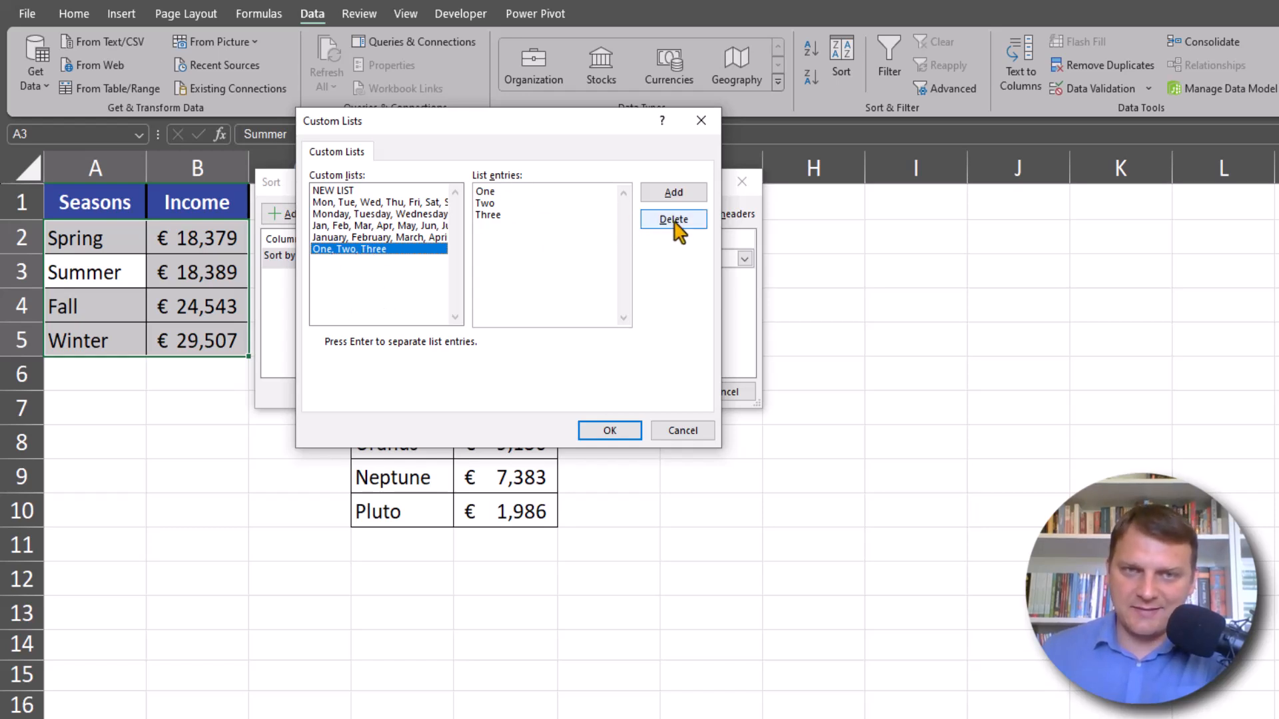
left_click(407, 237)
left_click(410, 225)
left_click(408, 203)
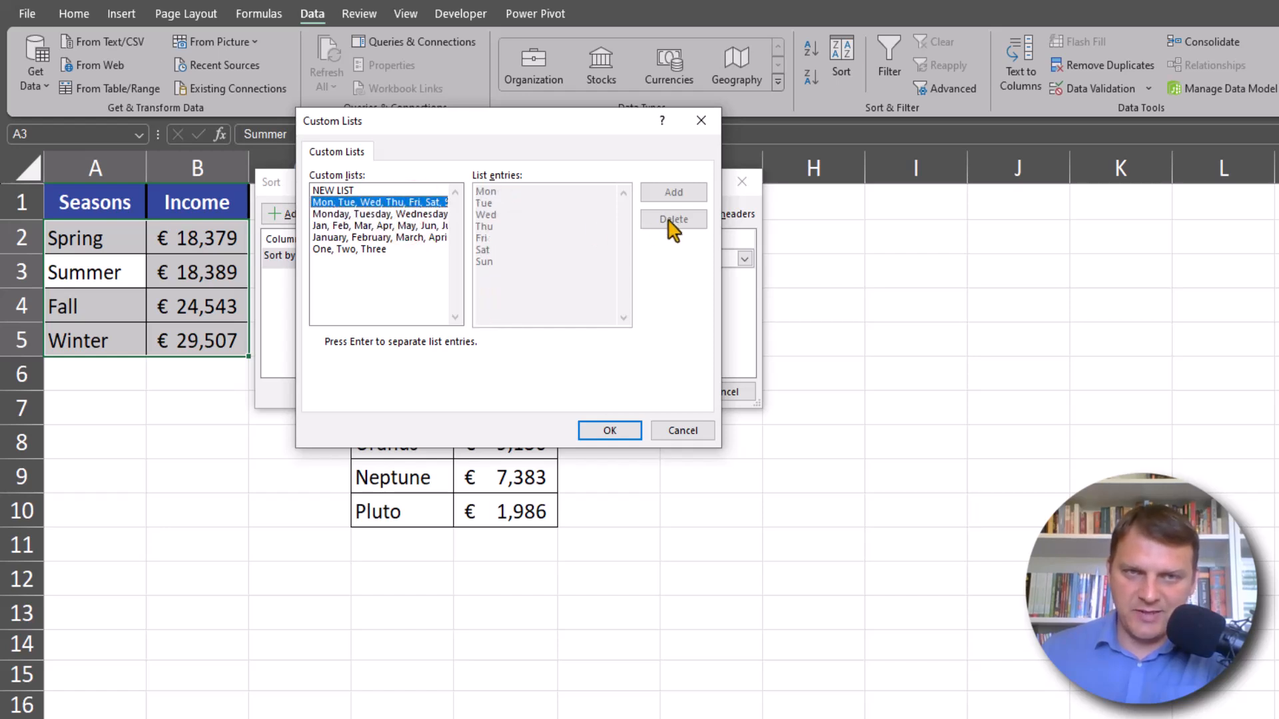
Add a new custom list with the entries Spring, Summer, Fall, Winter and sort the Seasons column in that order.
left_click(341, 191)
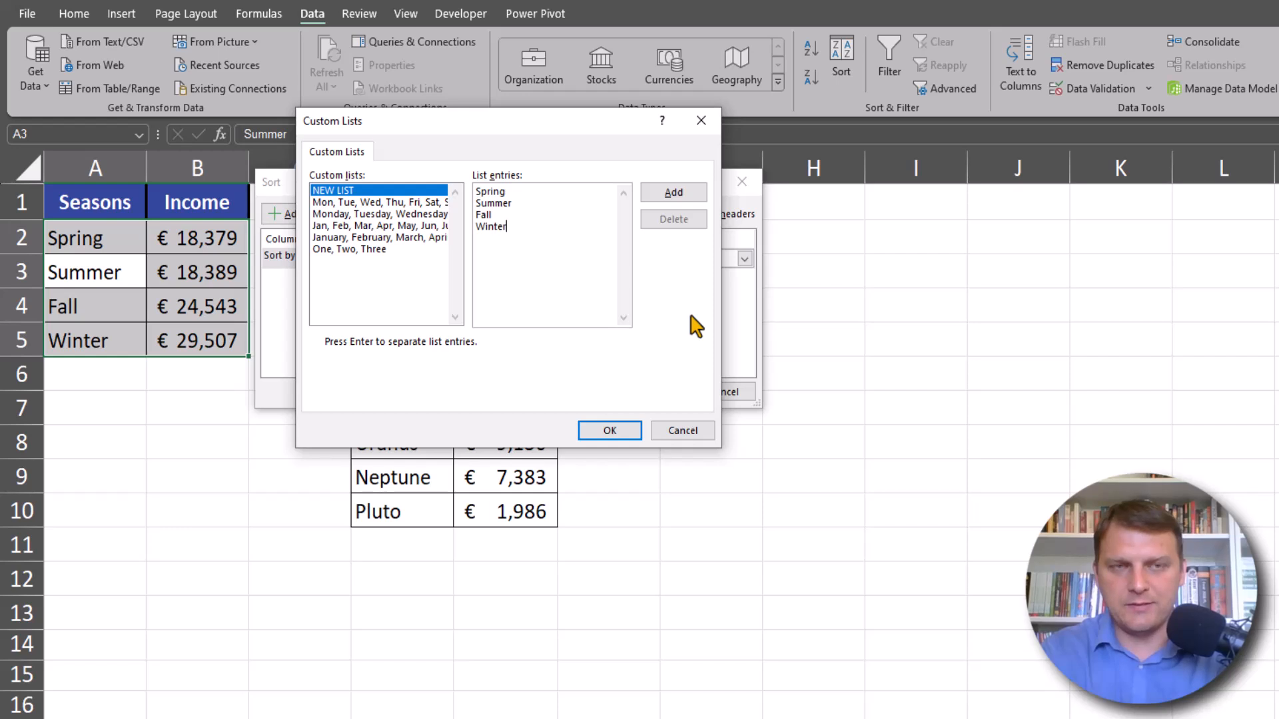
type("r")
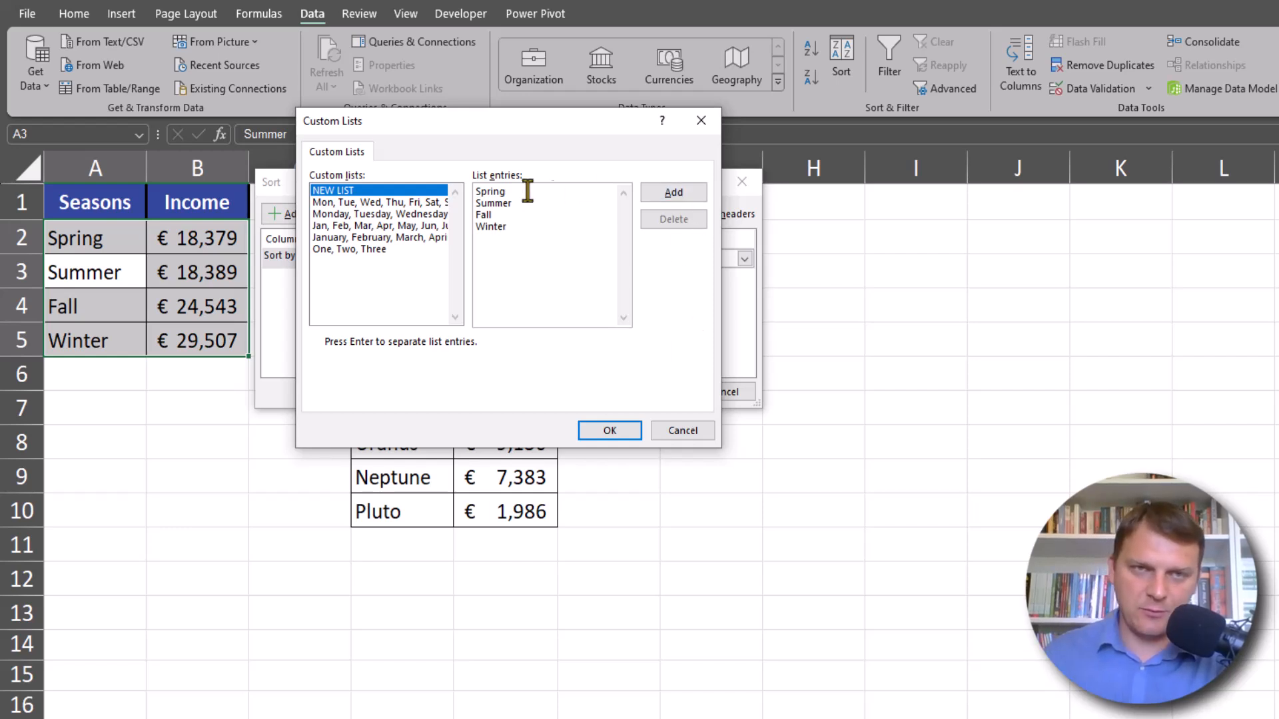
left_click(693, 193)
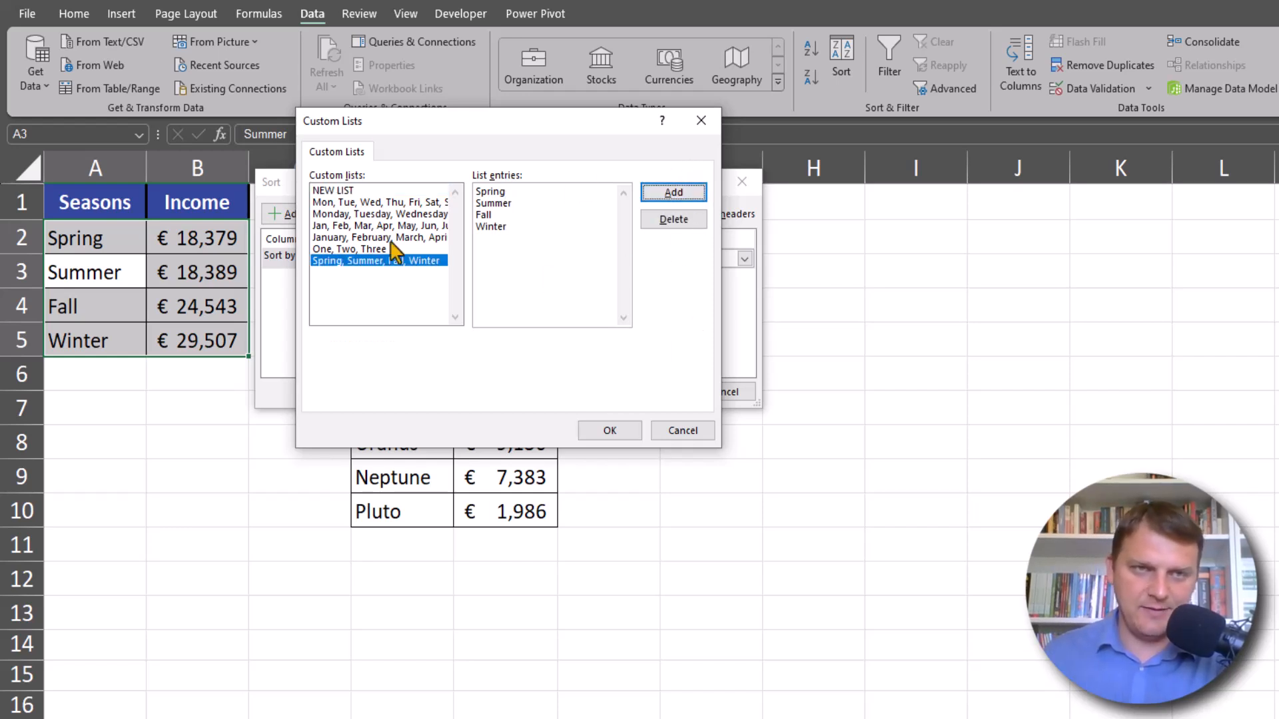
left_click(621, 432)
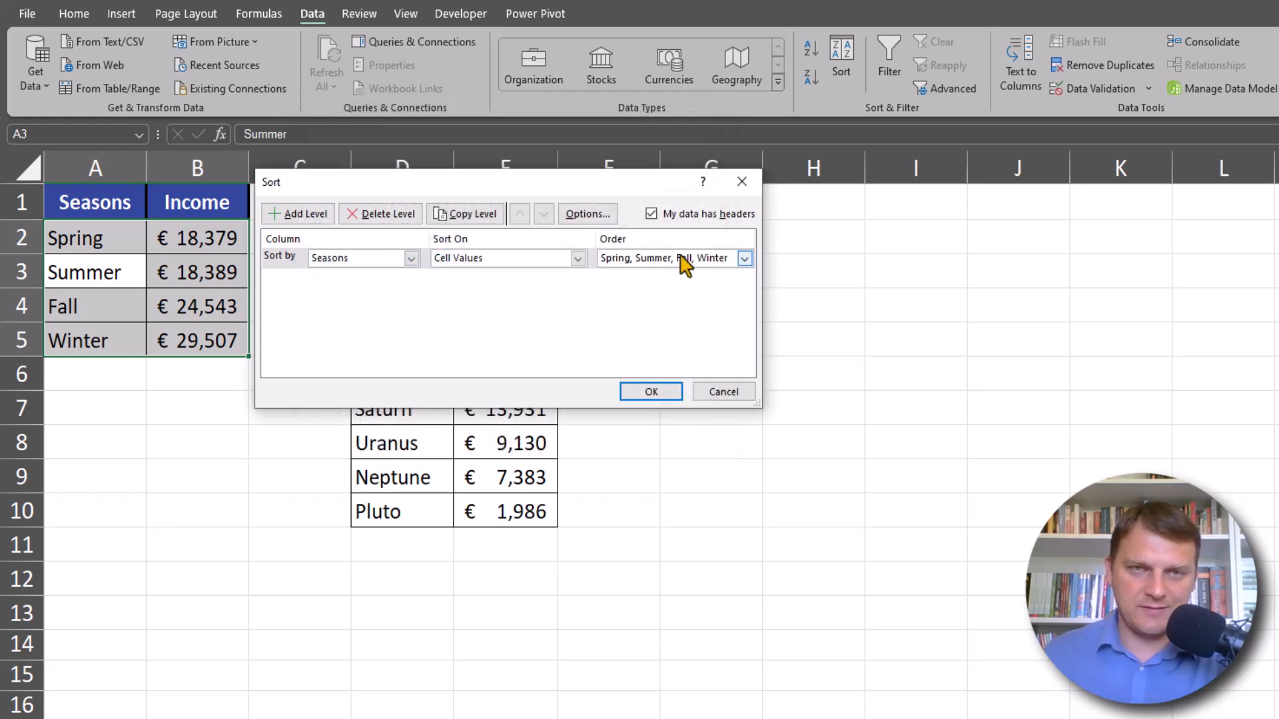
left_click(655, 397)
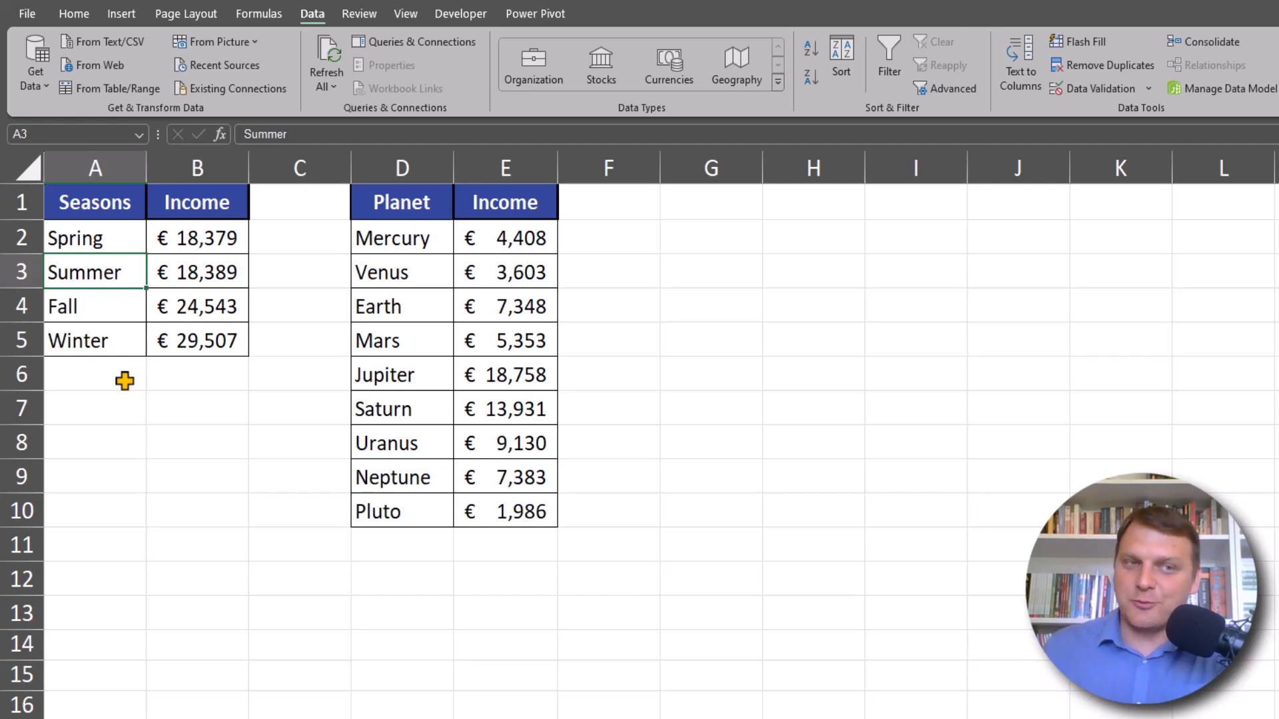
Sort the Seasons table by Income from largest to smallest.
left_click(197, 272)
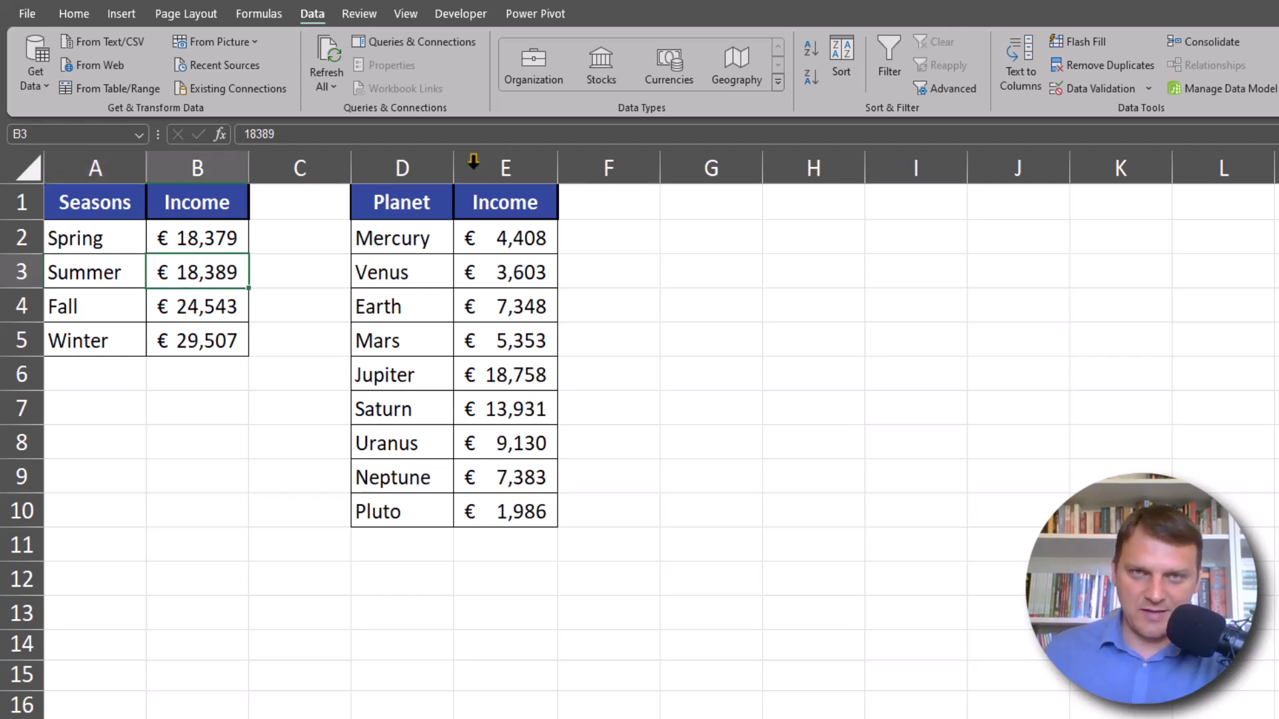
left_click(811, 82)
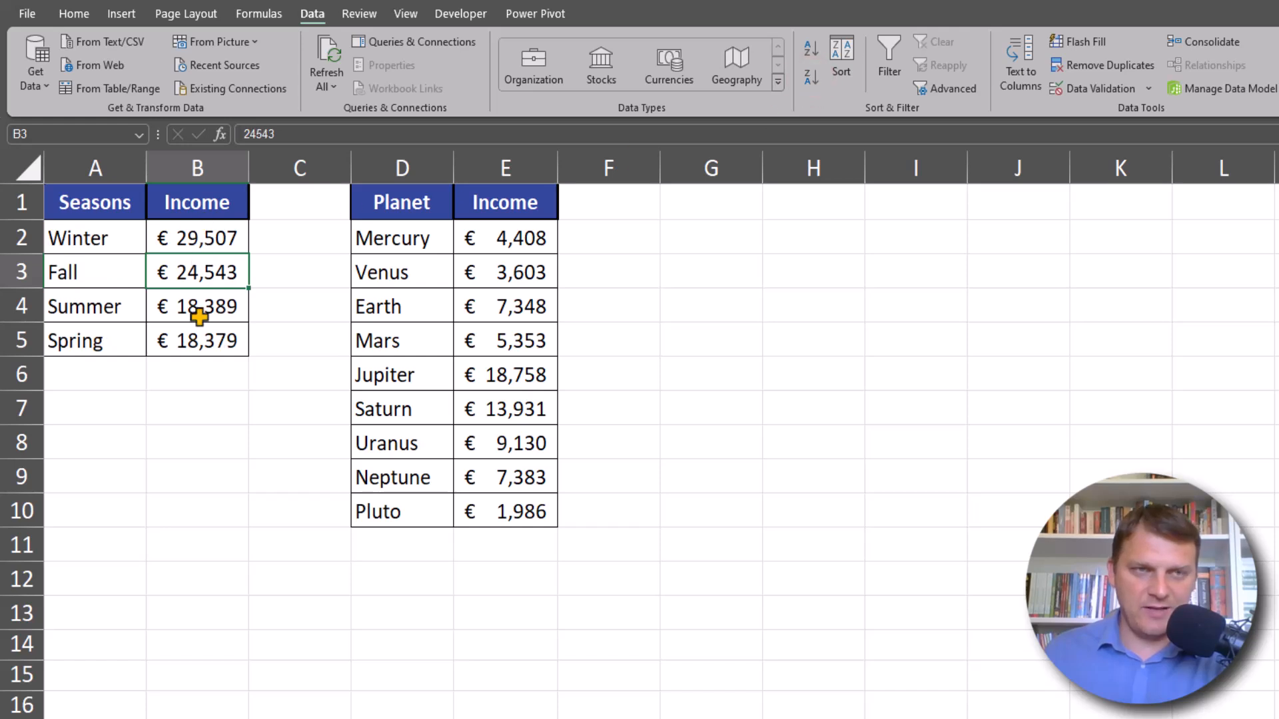
Sort the Seasons table by the Seasons column on cell values, using the saved custom list Spring, Summer, Fall, Winter as the order.
left_click(106, 280)
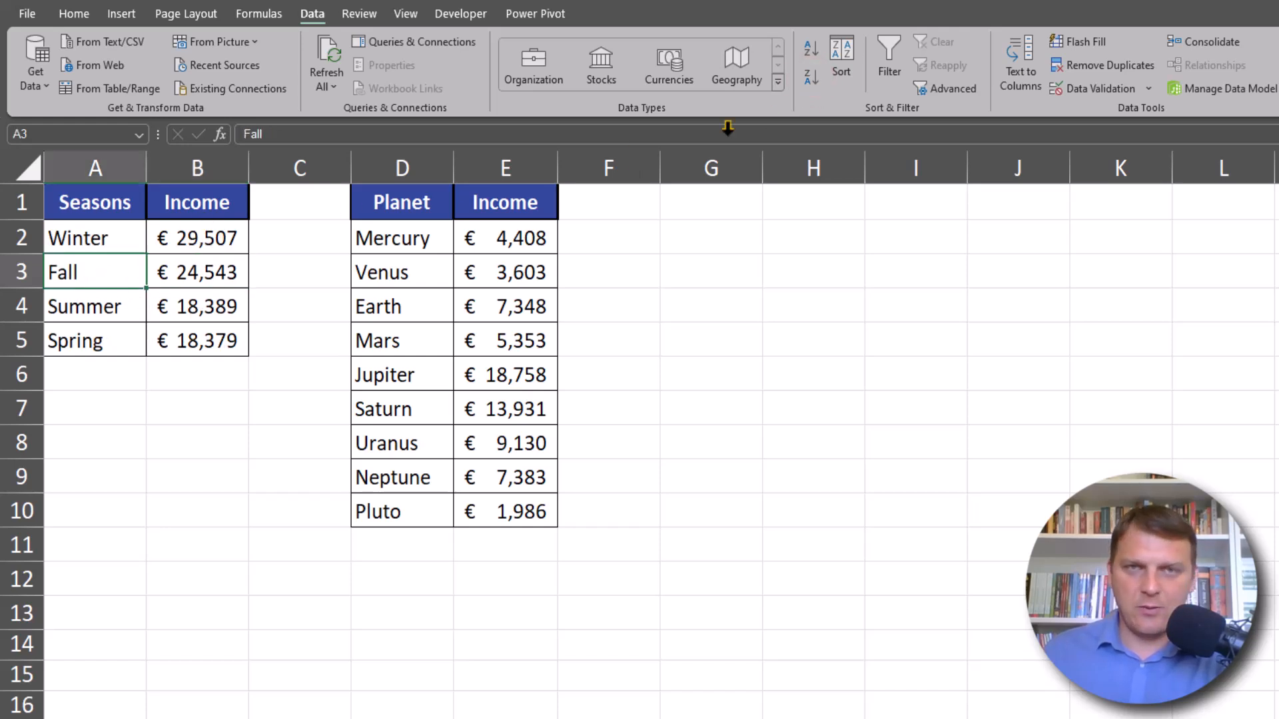
left_click(843, 62)
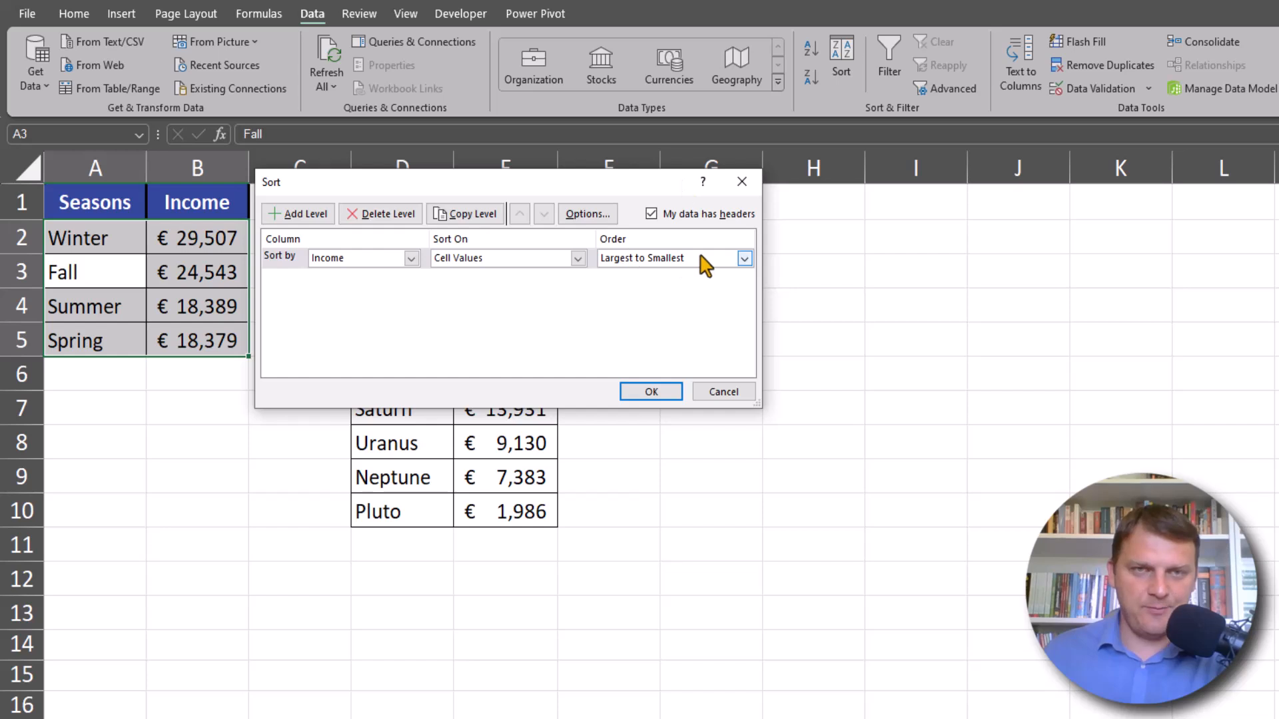
left_click(399, 259)
left_click(360, 274)
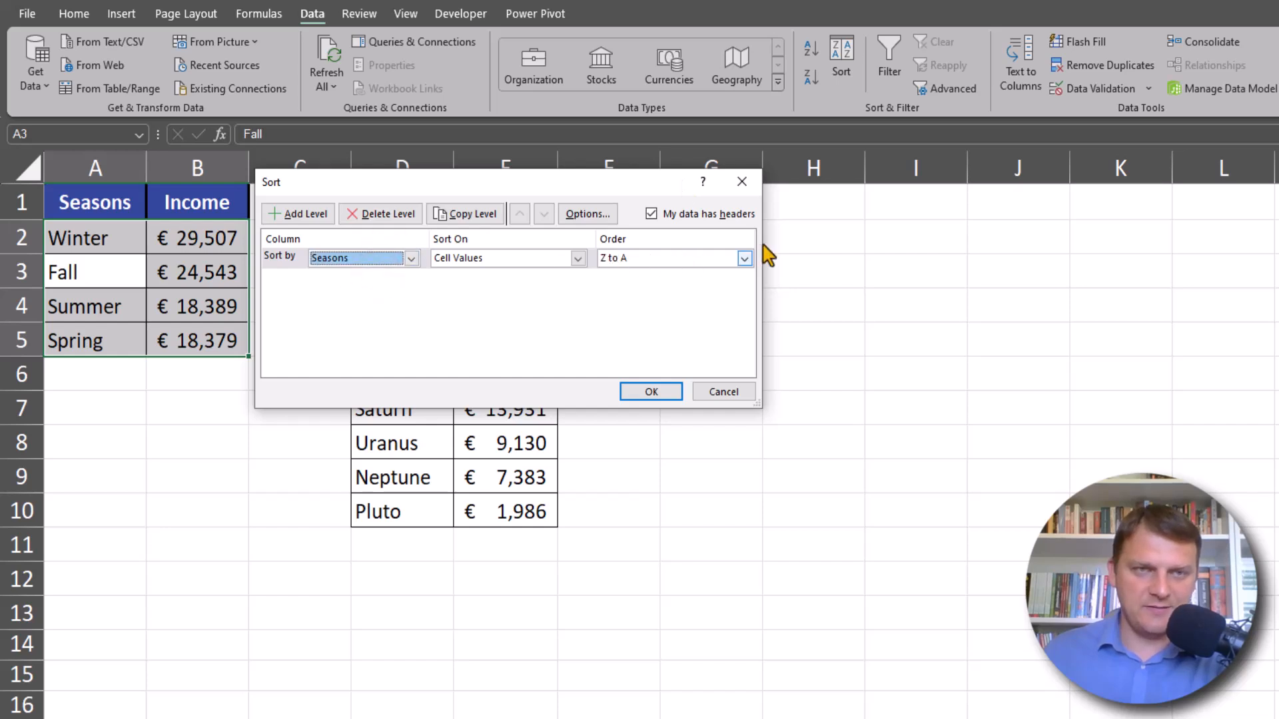
left_click(699, 259)
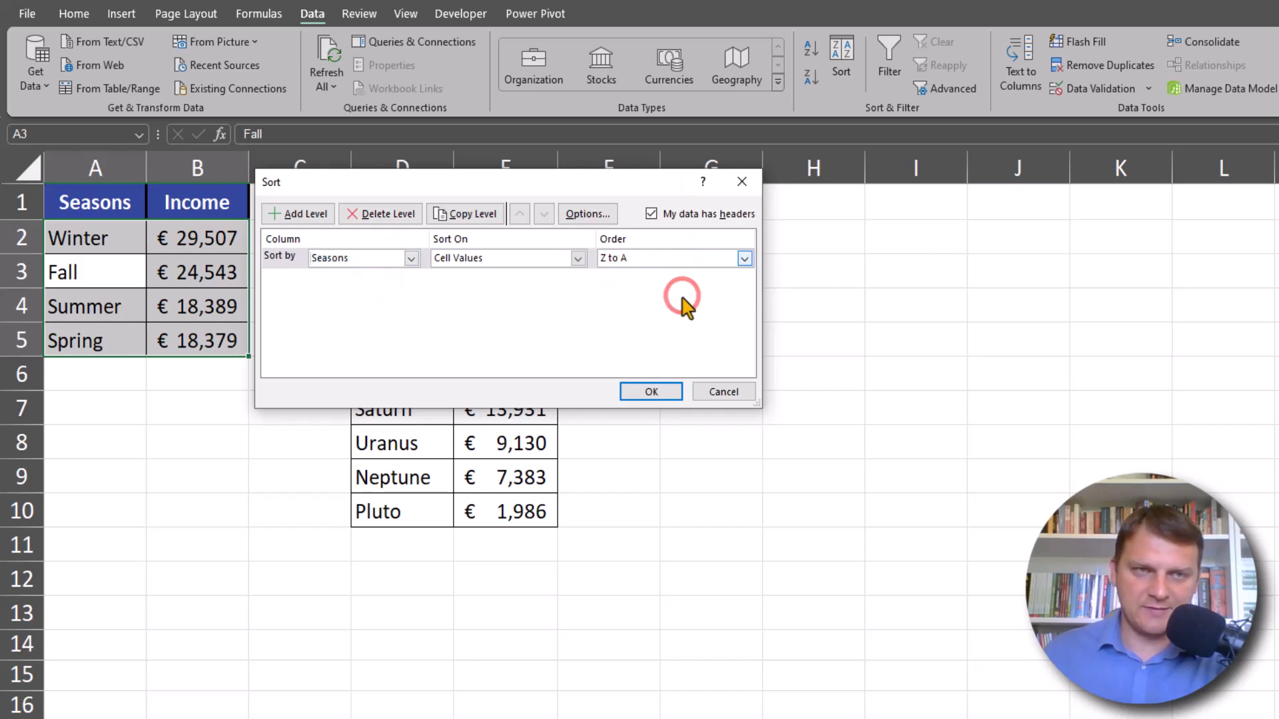
left_click(686, 299)
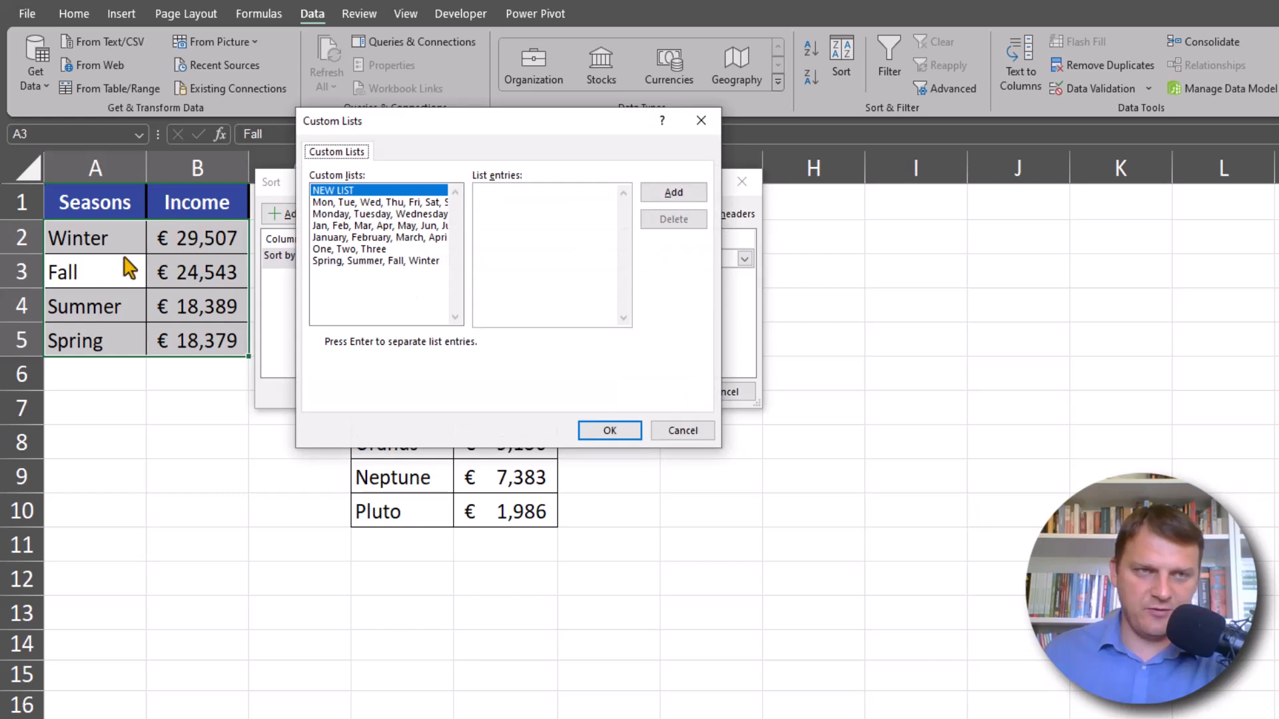
left_click(381, 261)
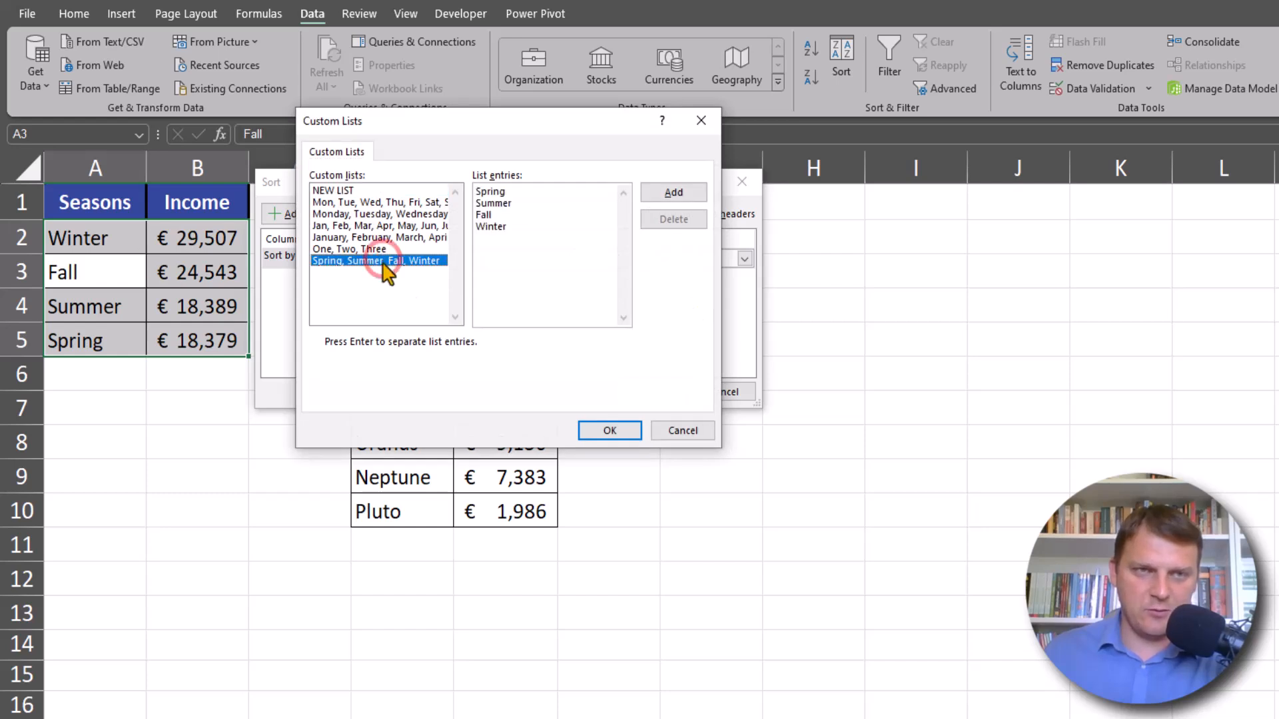
left_click(607, 431)
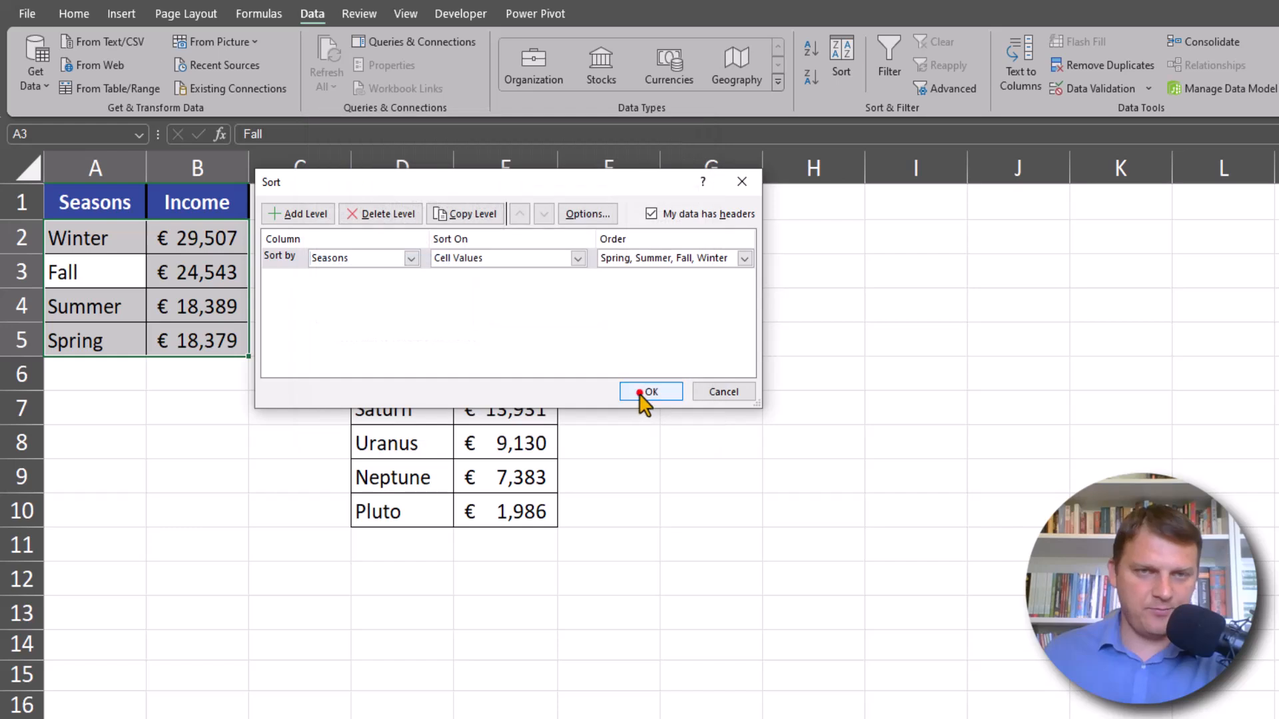
left_click(648, 397)
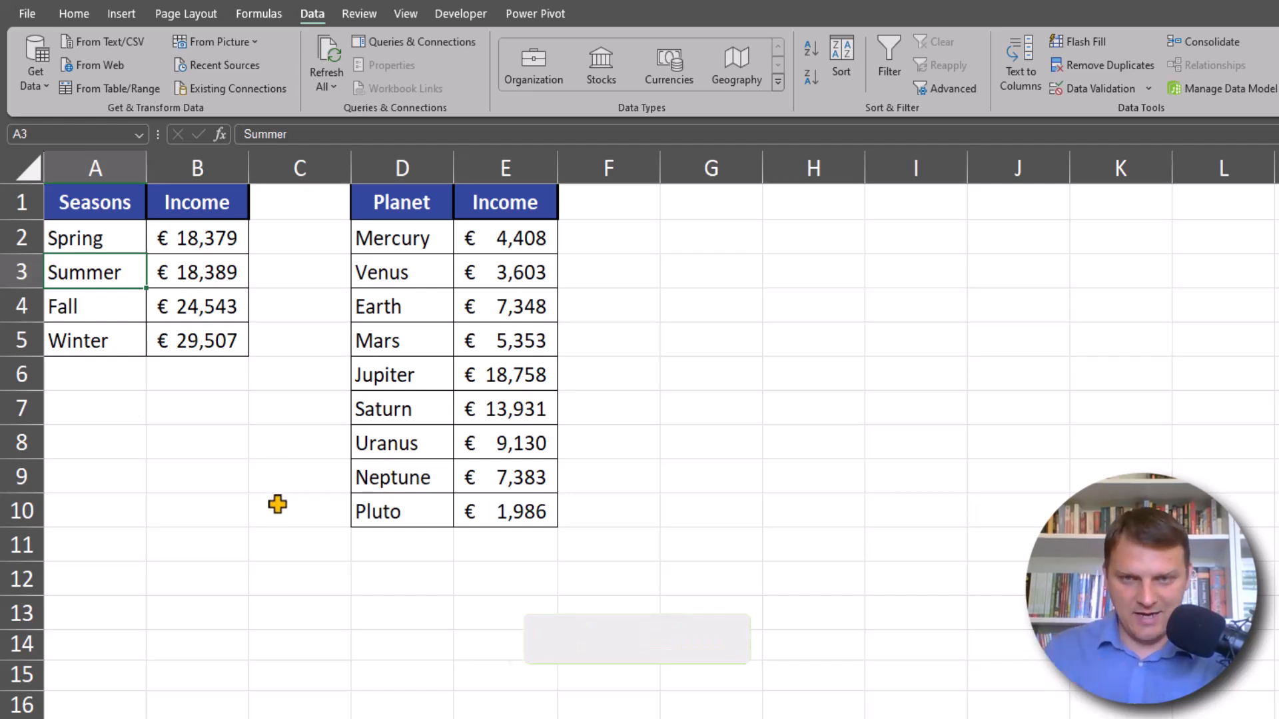
Select the planet names in D2:D10 and open the custom lists editor from the advanced Excel options.
left_click_drag(413, 242, 404, 511)
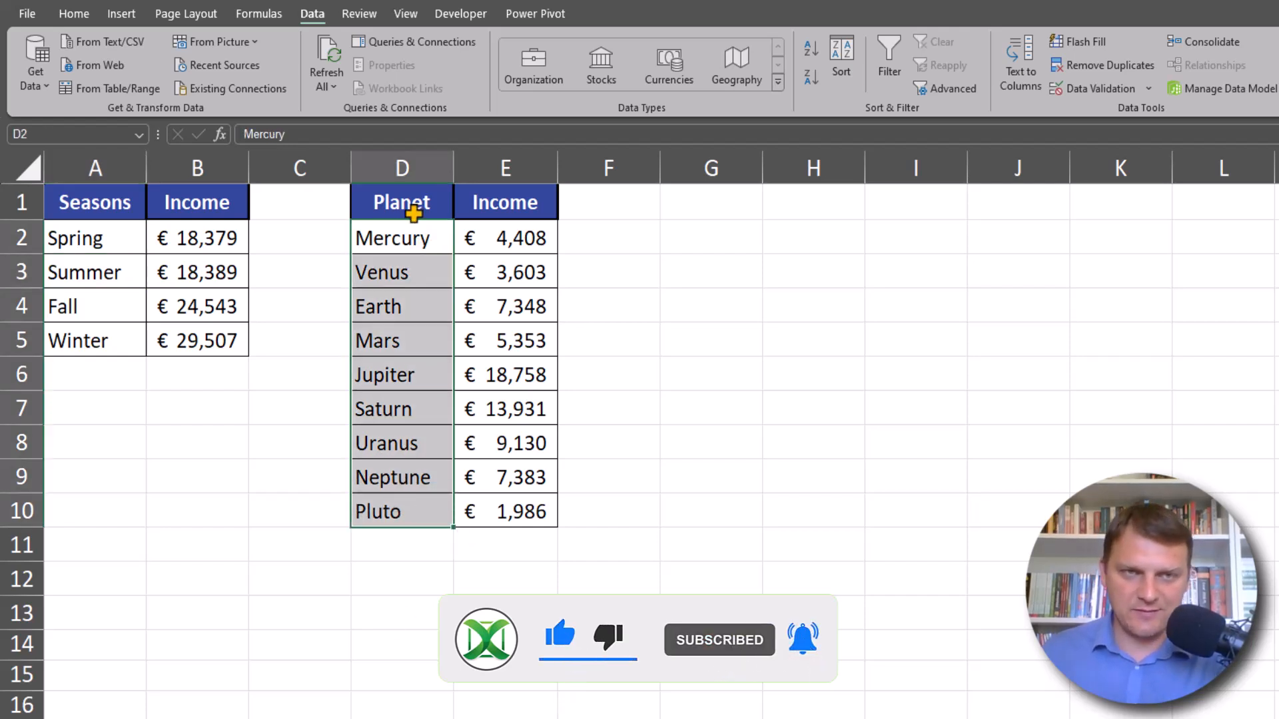
left_click(24, 20)
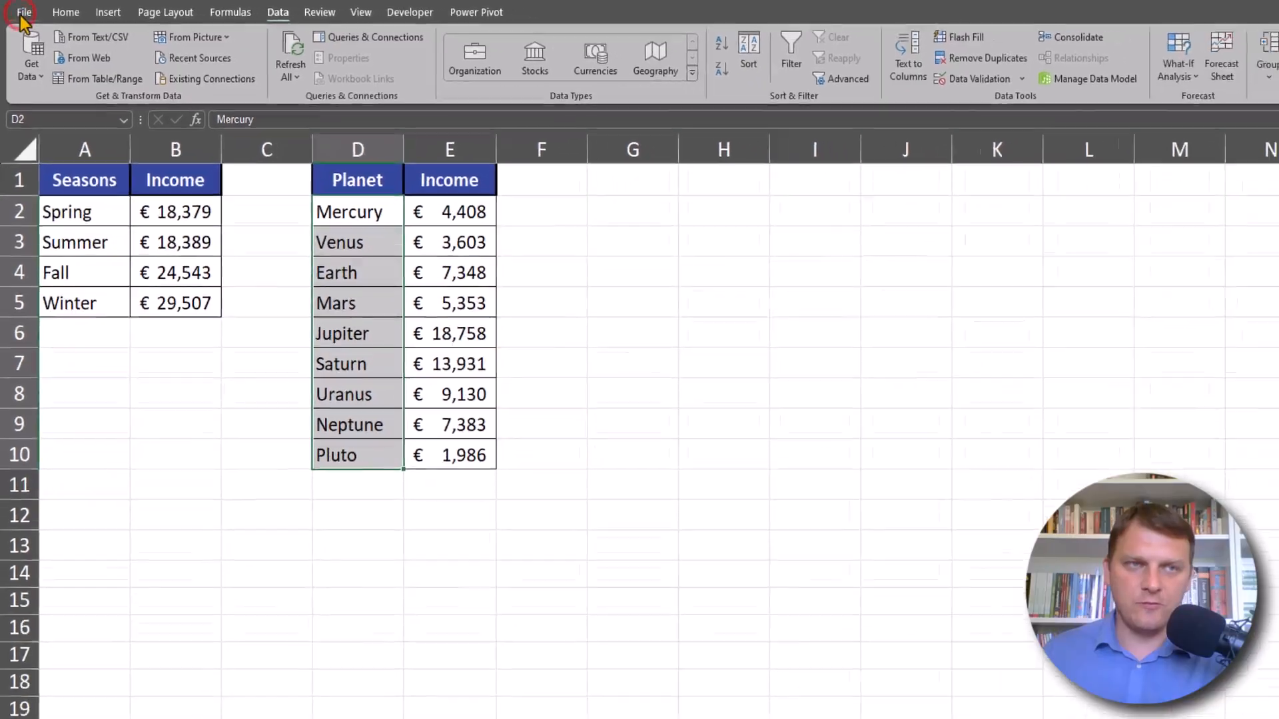
left_click(46, 692)
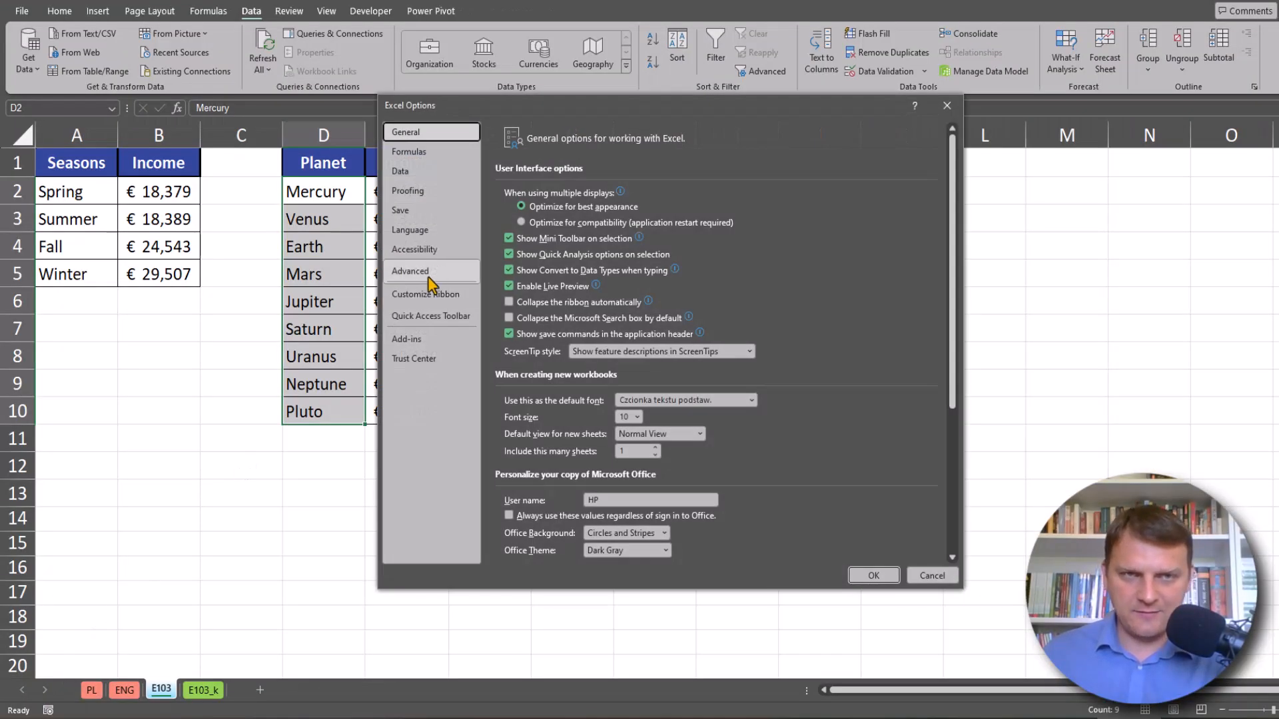
left_click(410, 271)
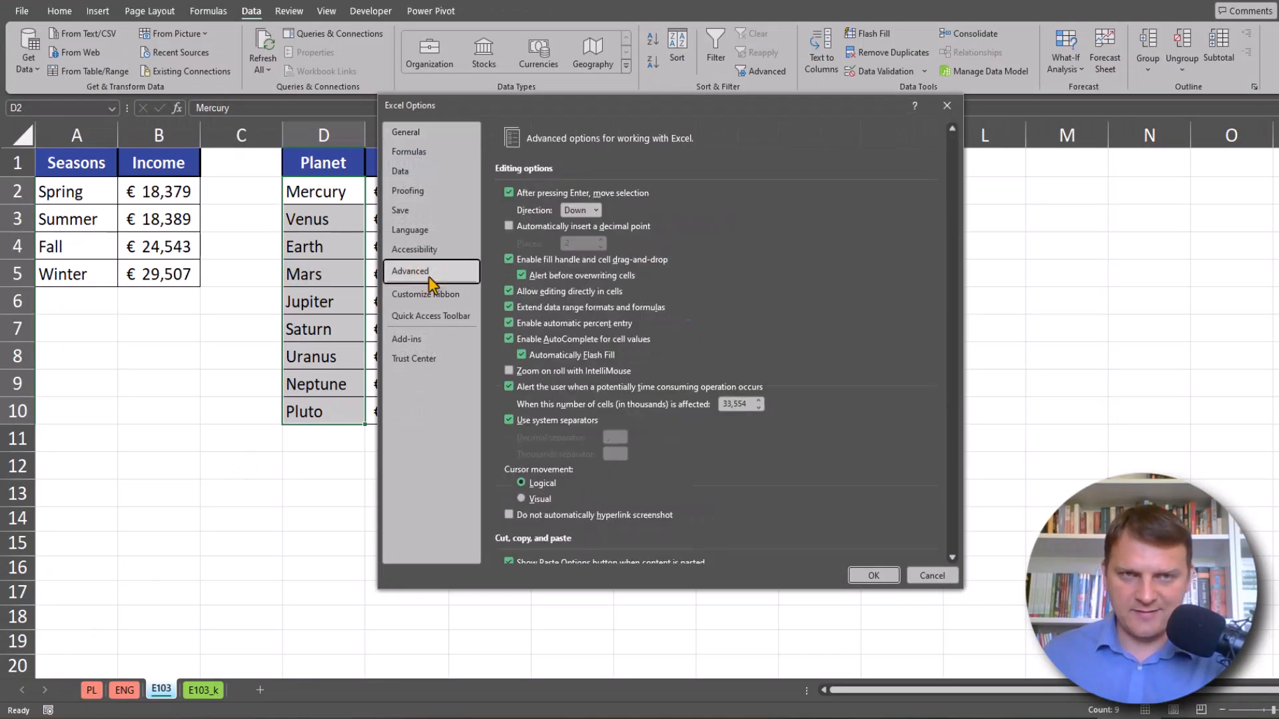
left_click_drag(951, 160, 975, 542)
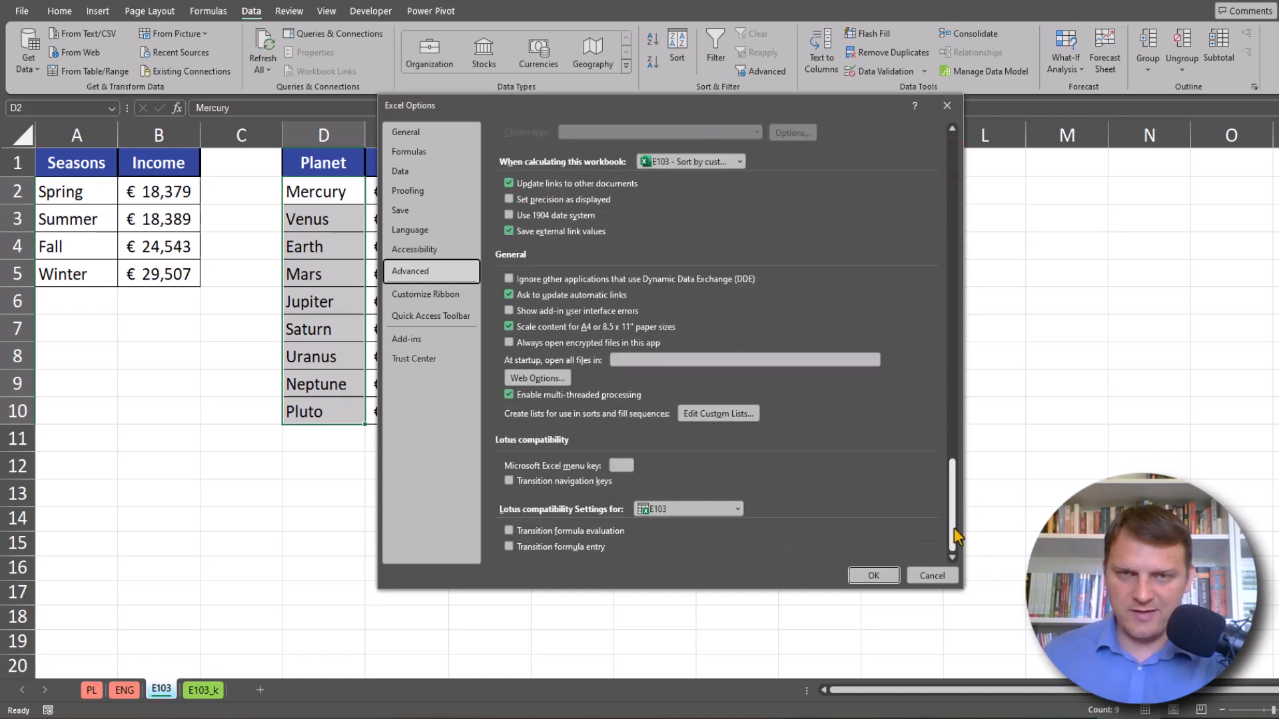
left_click(718, 414)
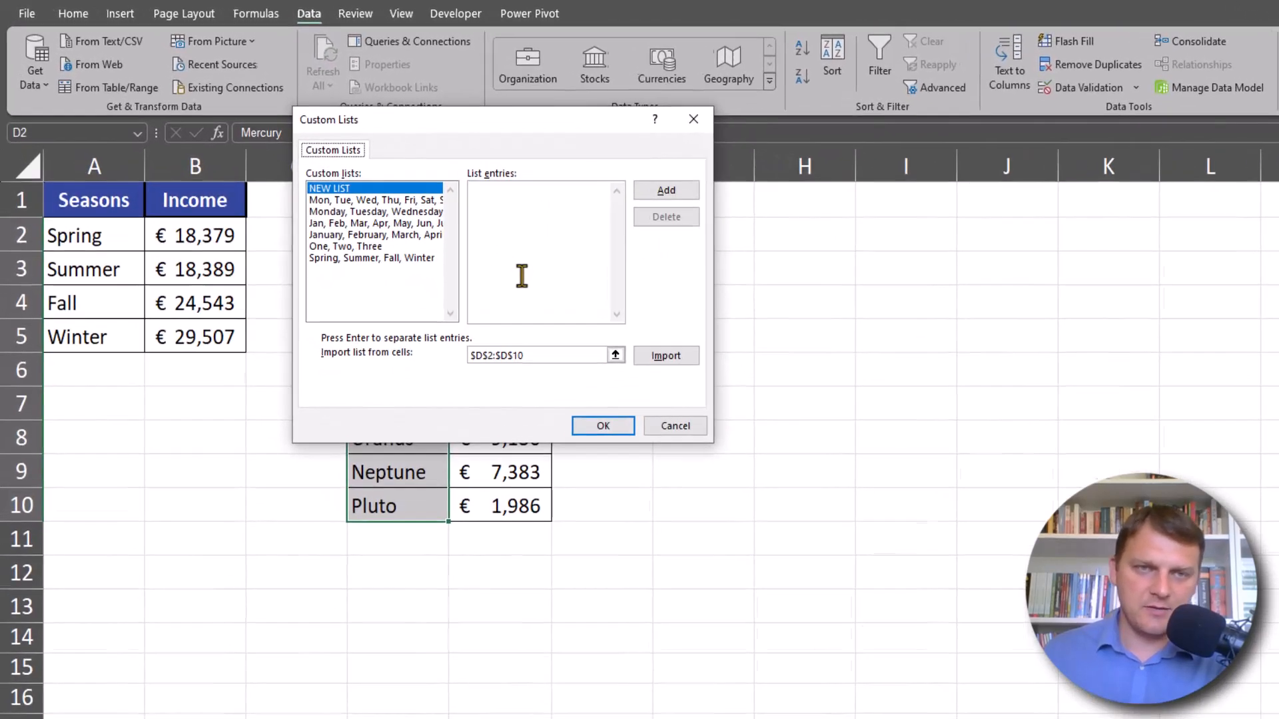
Import the planet names from $D$2:$D$10 as a new custom list, save it and close the Excel options.
left_click_drag(486, 123, 779, 180)
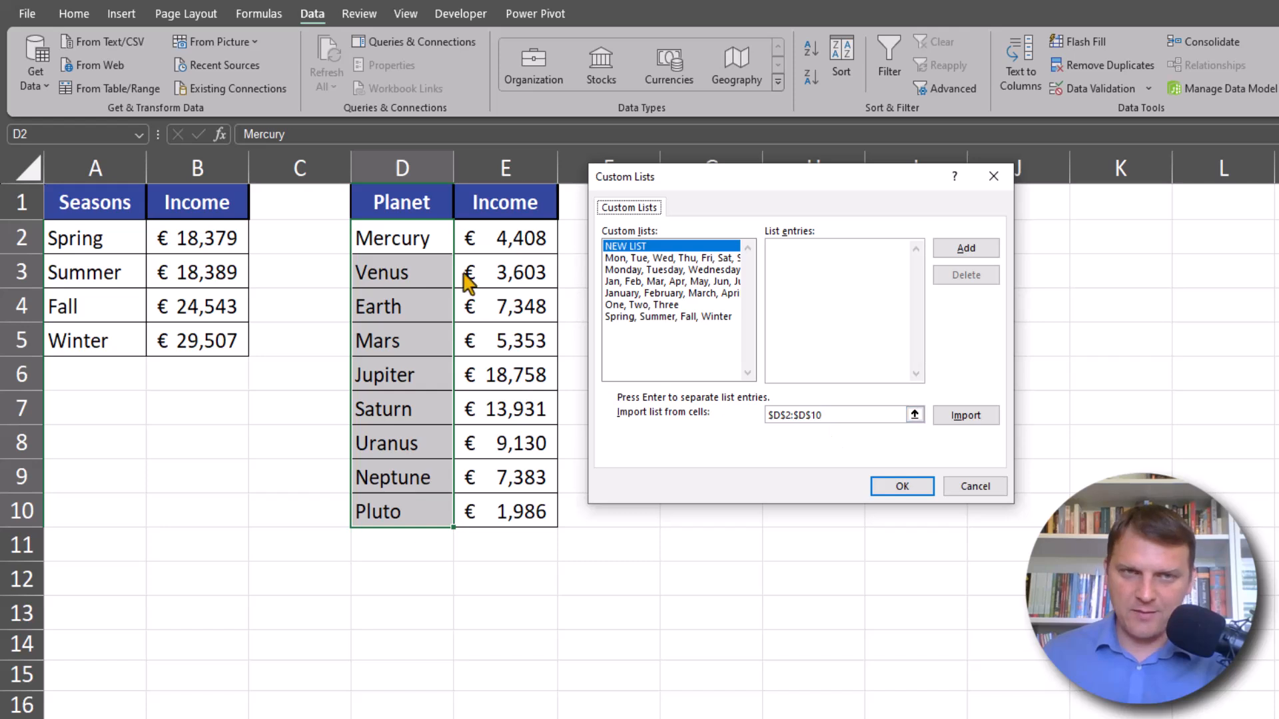
left_click(845, 416)
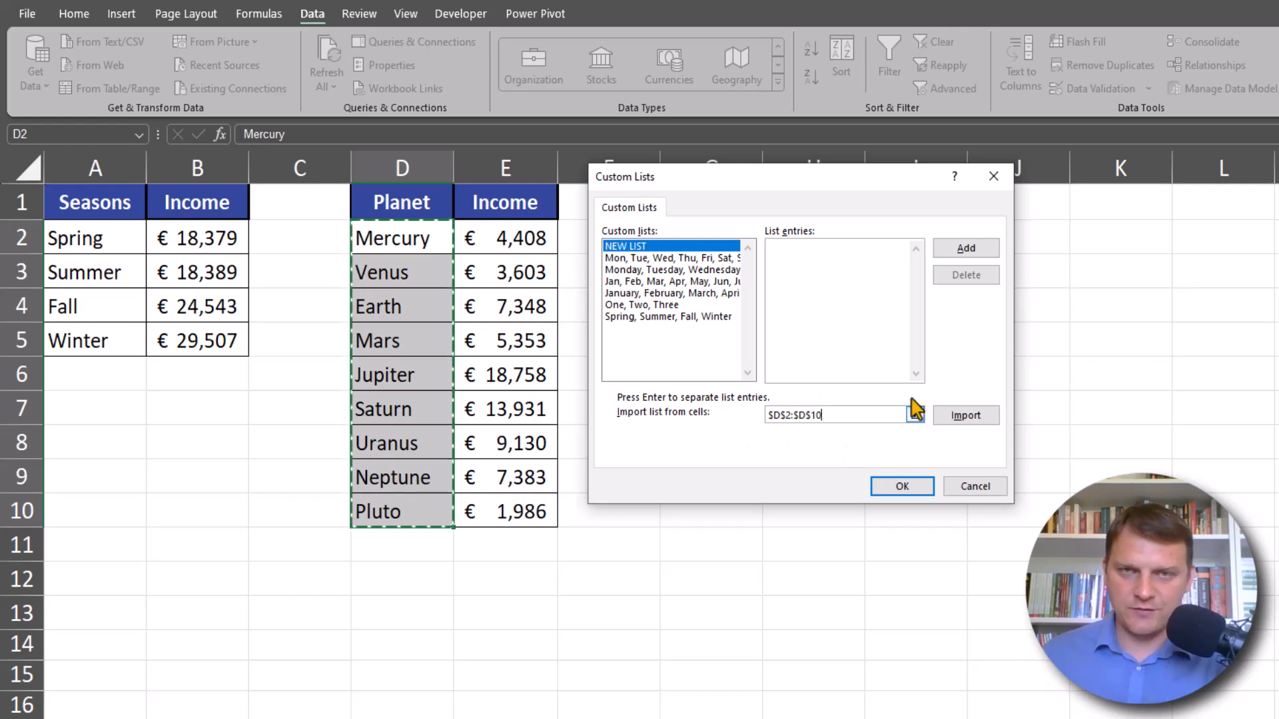
left_click(967, 417)
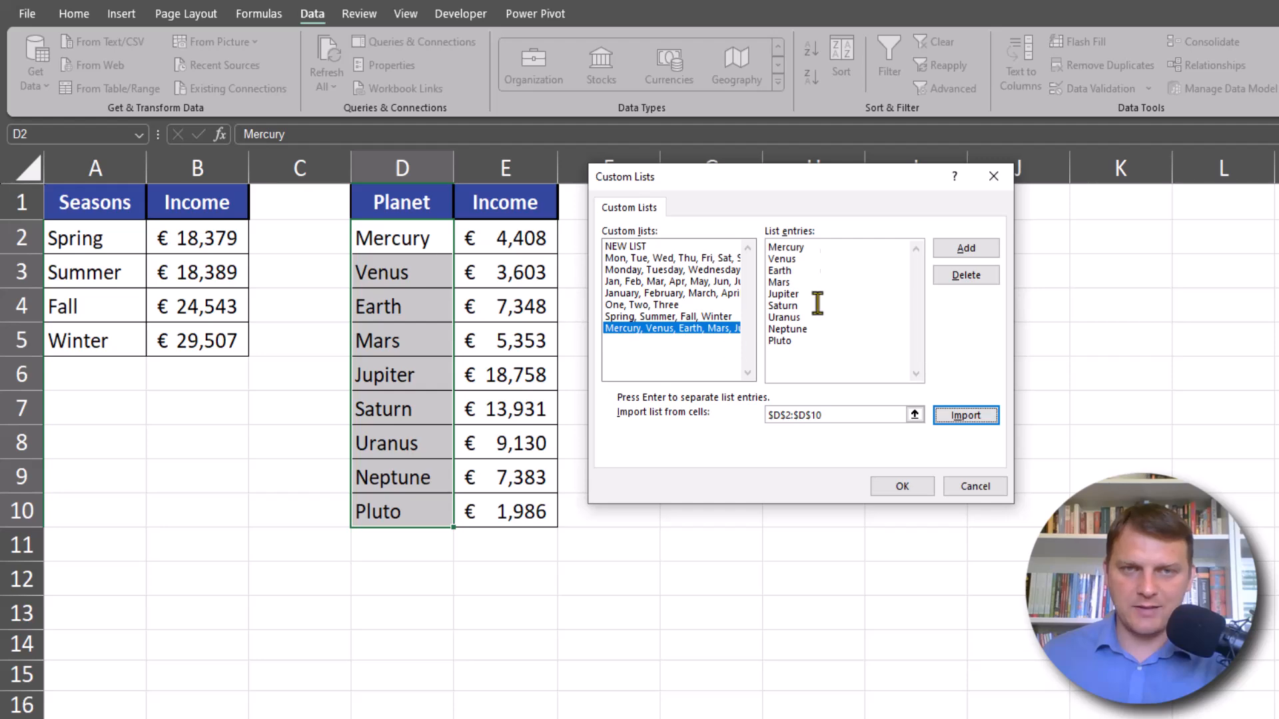
left_click(900, 488)
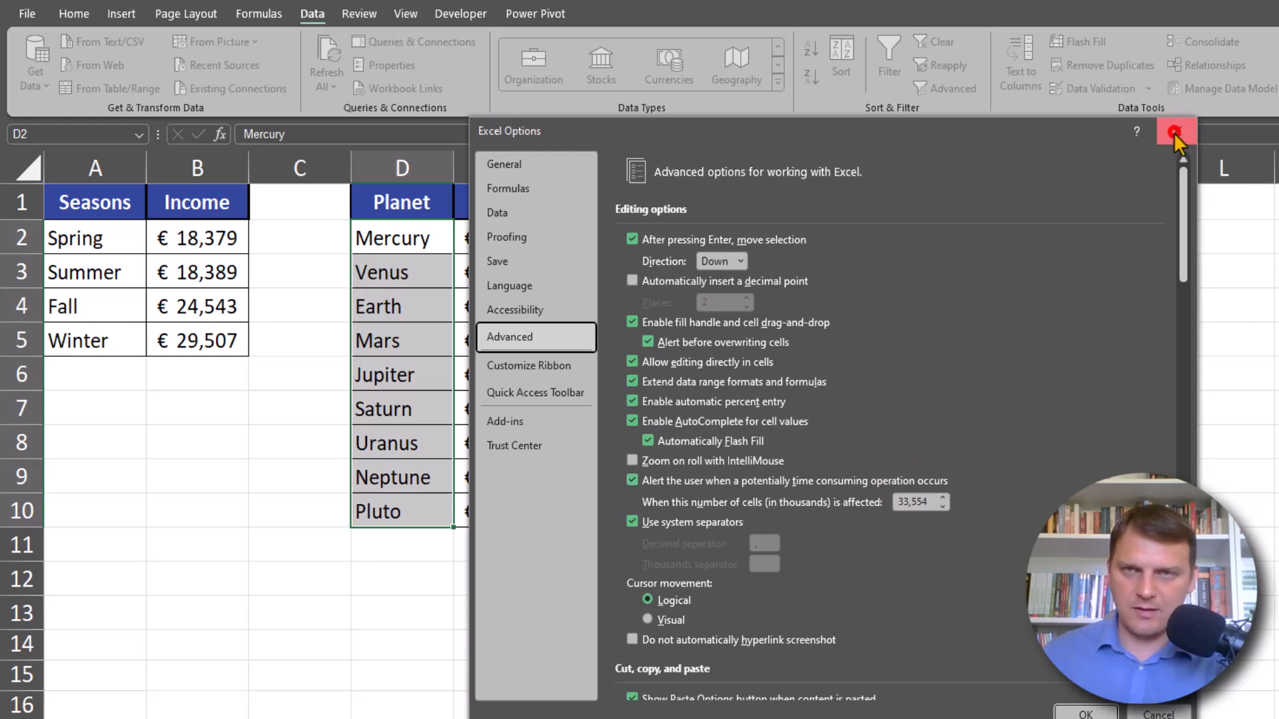
left_click(1176, 133)
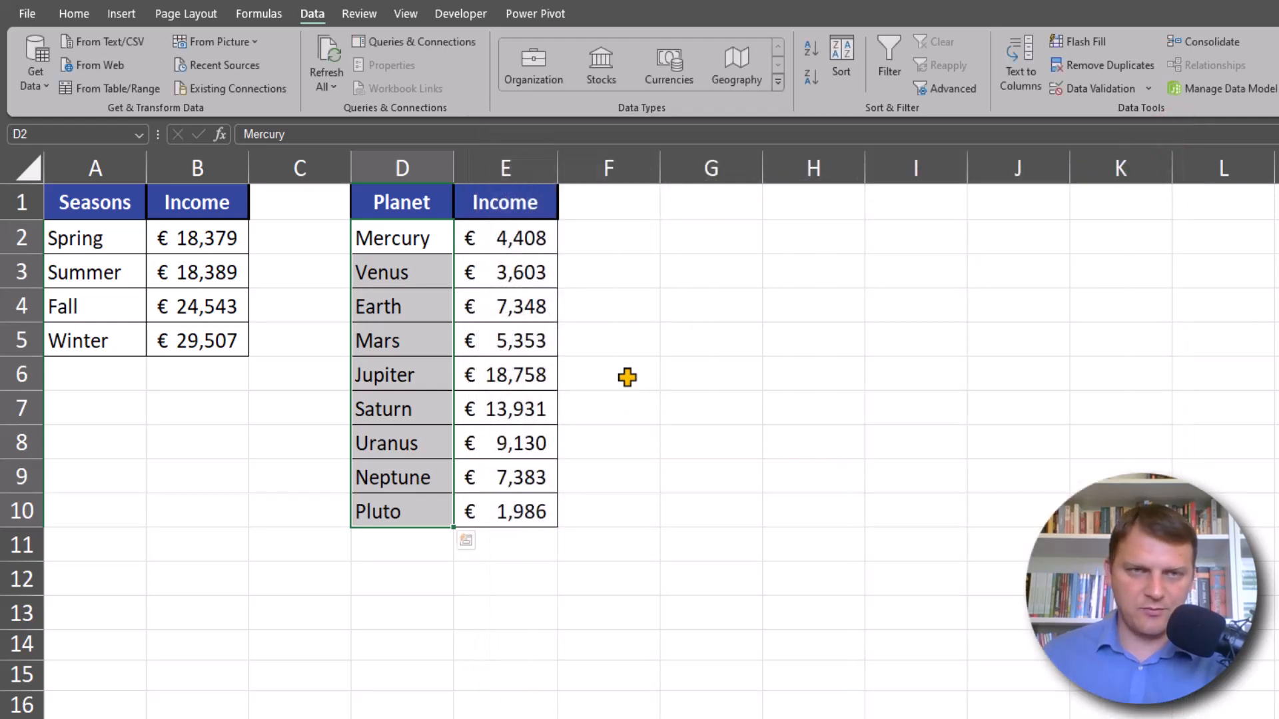
Sort the Planet table by Income from largest to smallest.
left_click(424, 303)
left_click(514, 318)
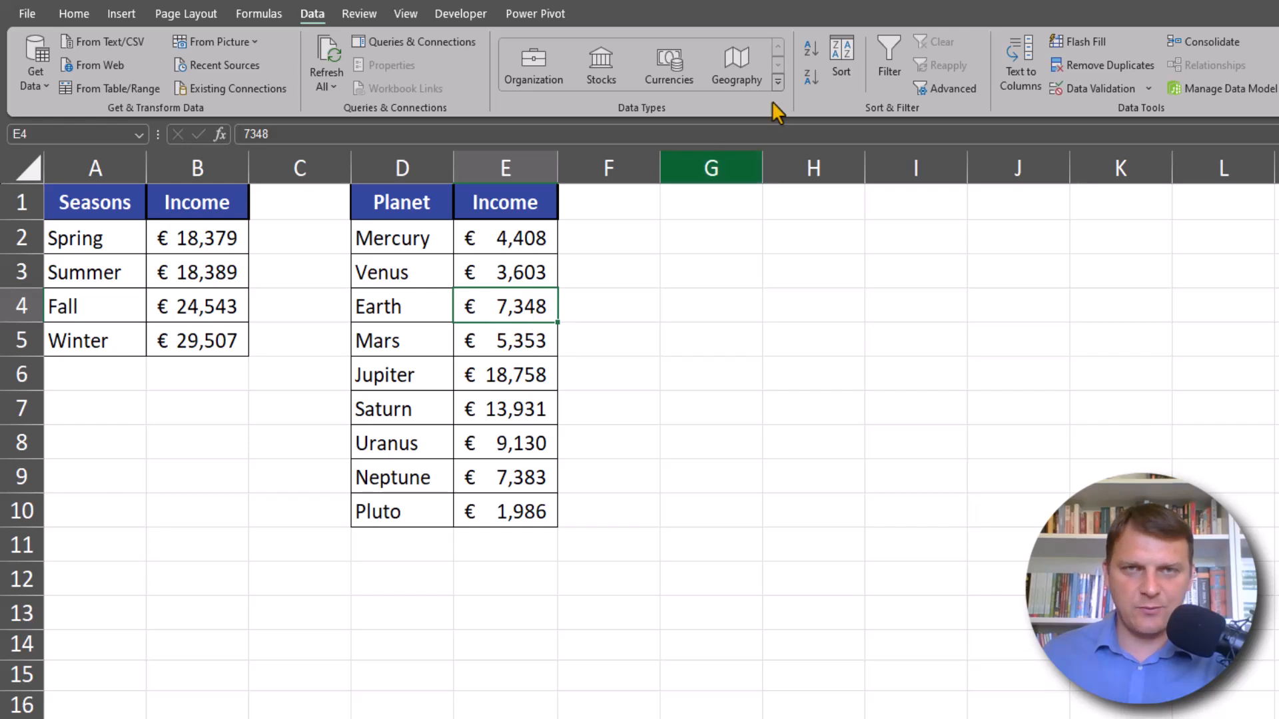
left_click(811, 77)
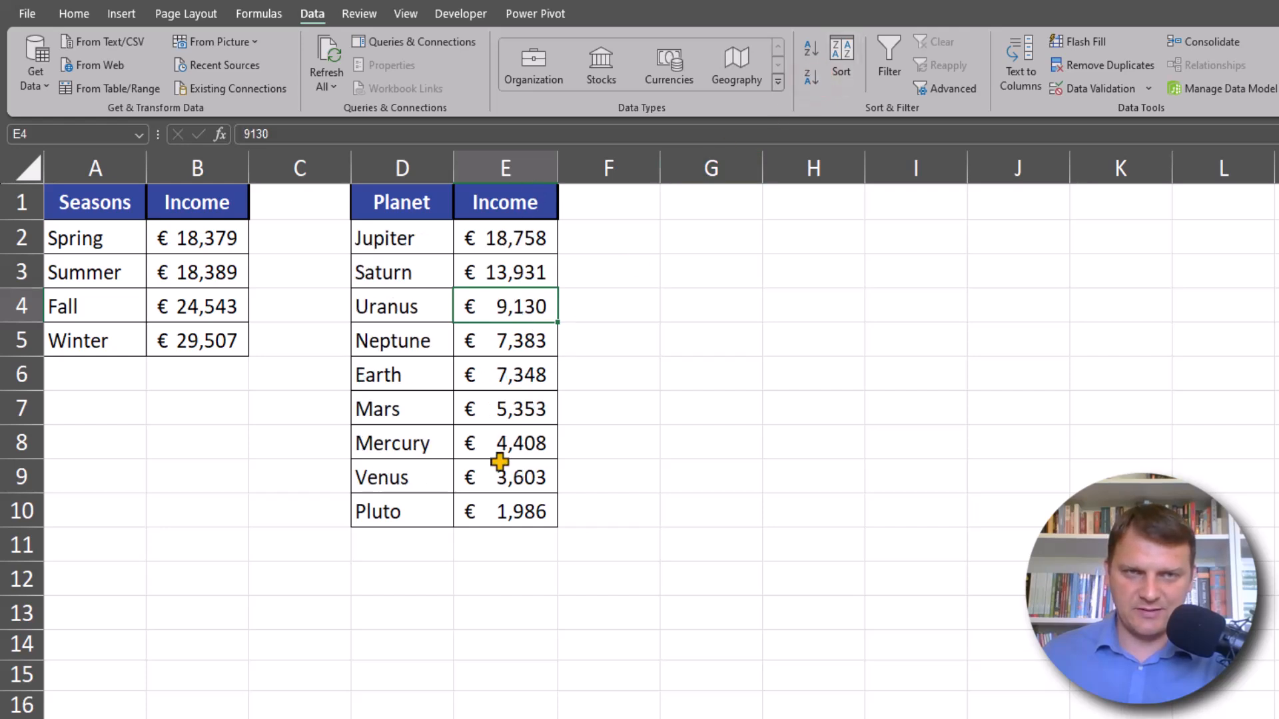
Sort the Planet table by the Planet column on cell values, using the custom list starting Mercury, Venus, Earth, Mars, and select the sorted names.
left_click(407, 310)
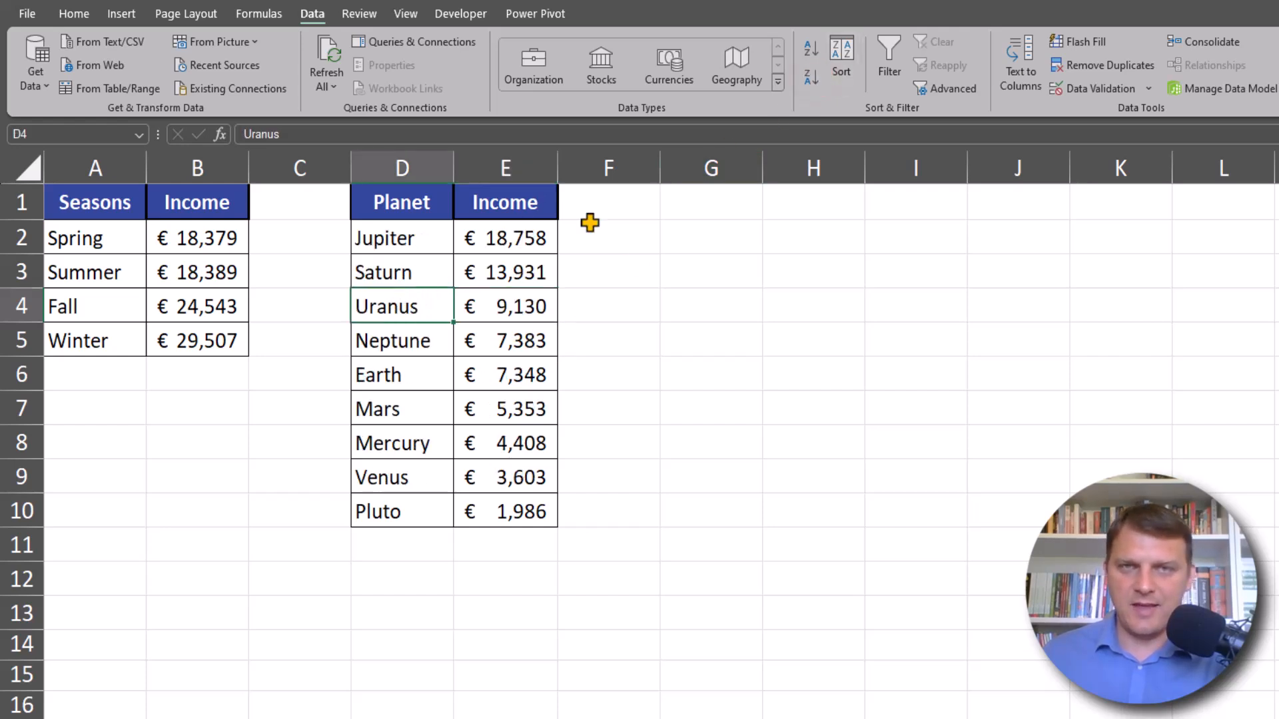
left_click(834, 70)
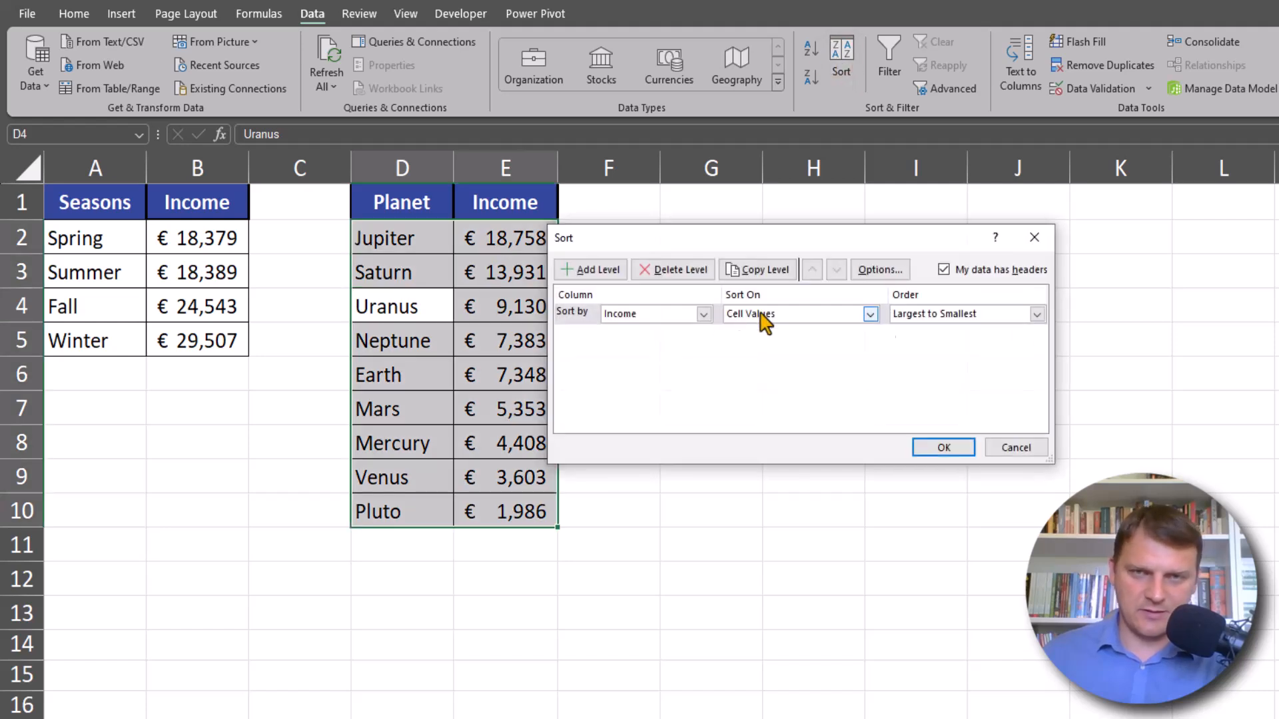
left_click(665, 315)
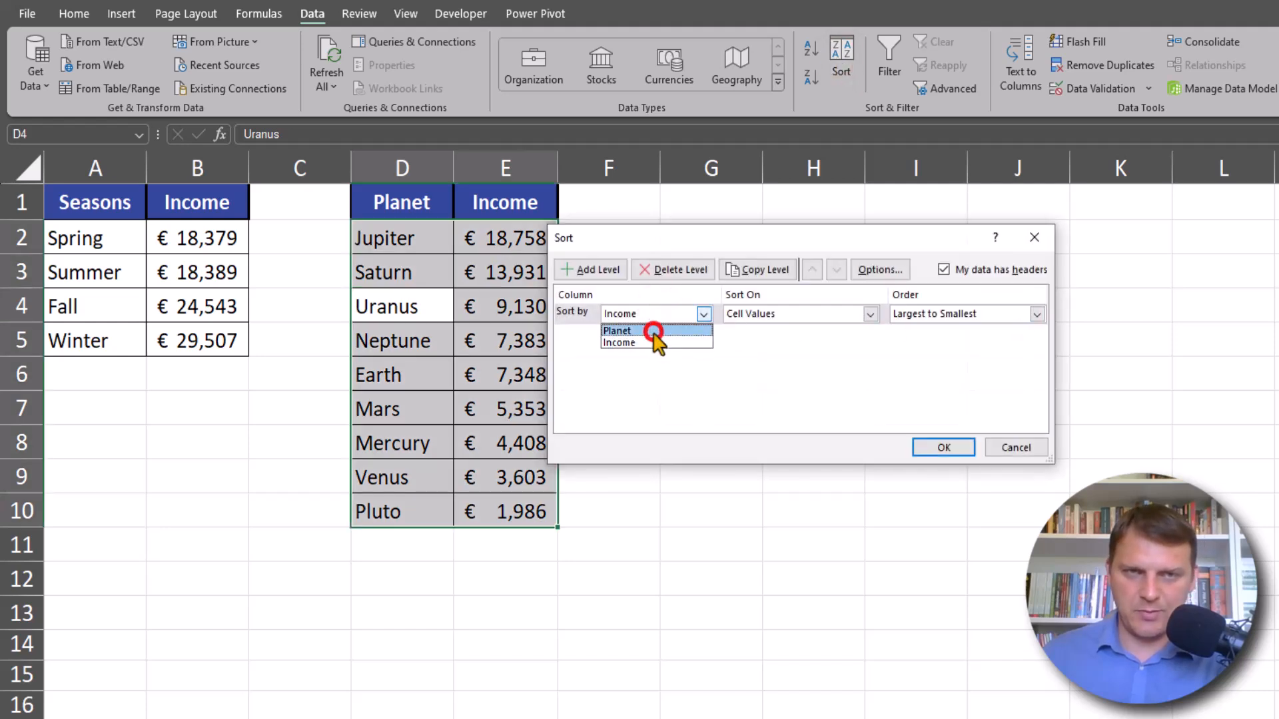
left_click(652, 333)
left_click(1013, 318)
left_click(981, 358)
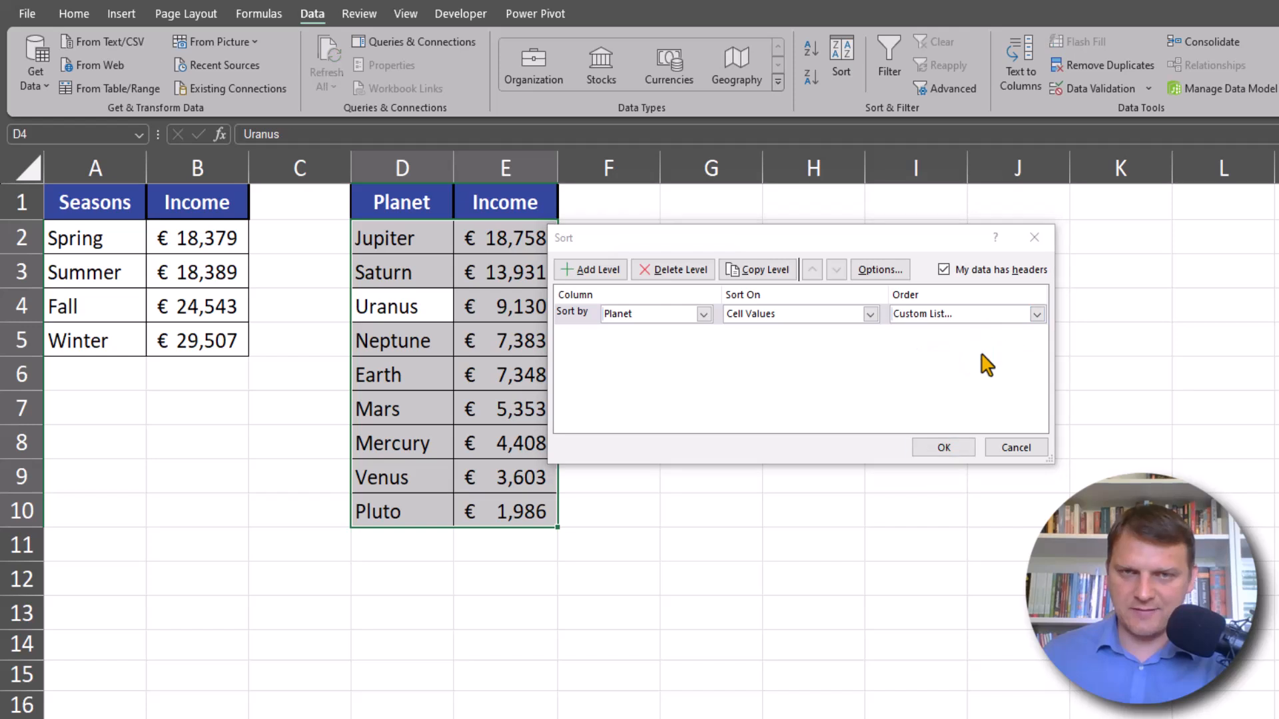
left_click(665, 328)
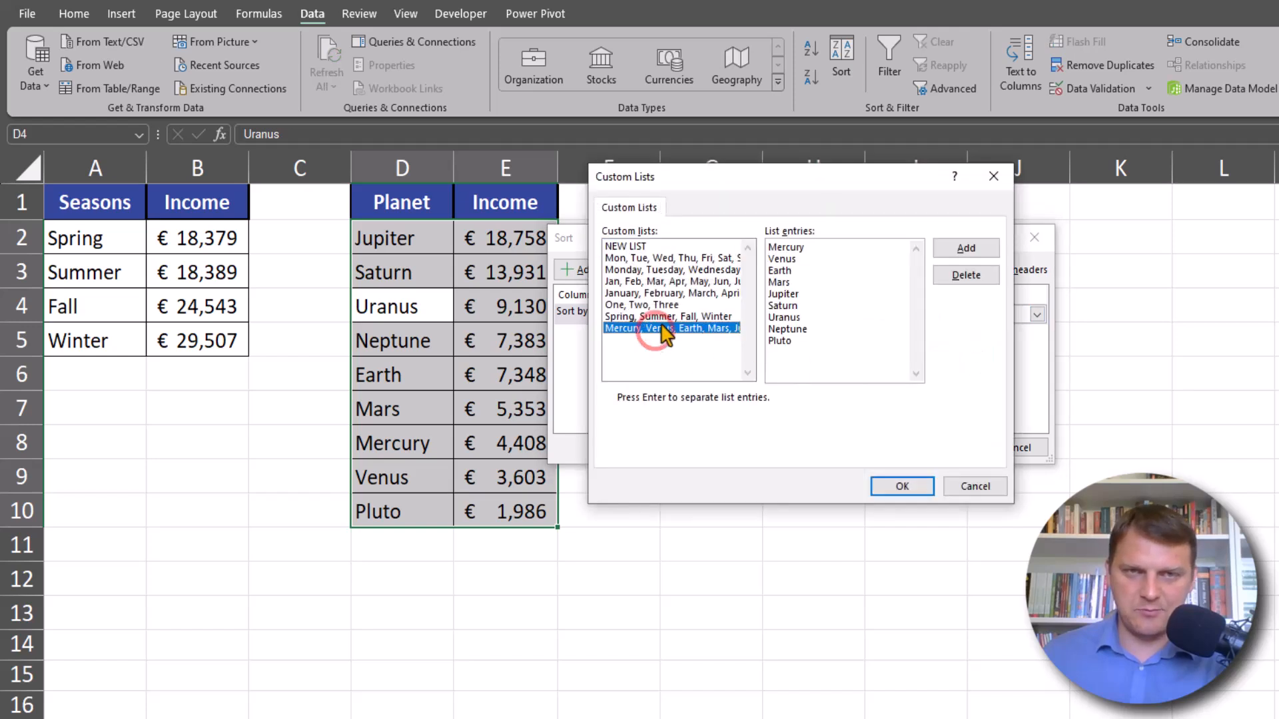
left_click(903, 486)
left_click(933, 448)
left_click_drag(408, 249, 440, 511)
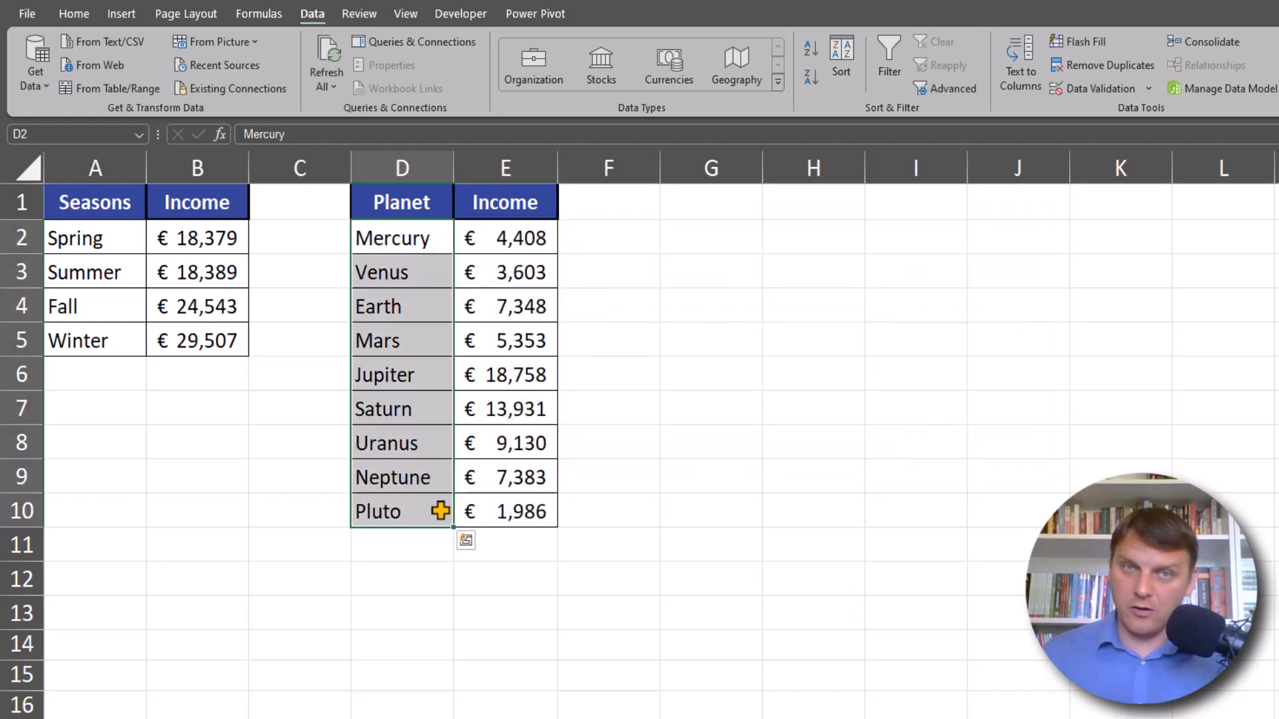